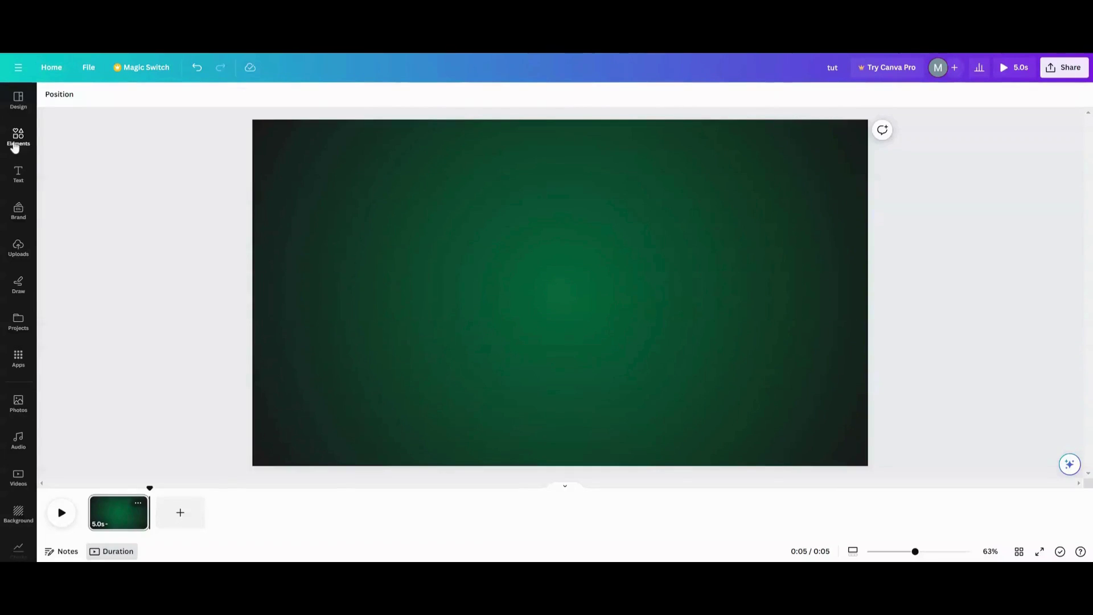
Open the Elements search to show recent searches like playing cards and poker chips.
click(15, 147)
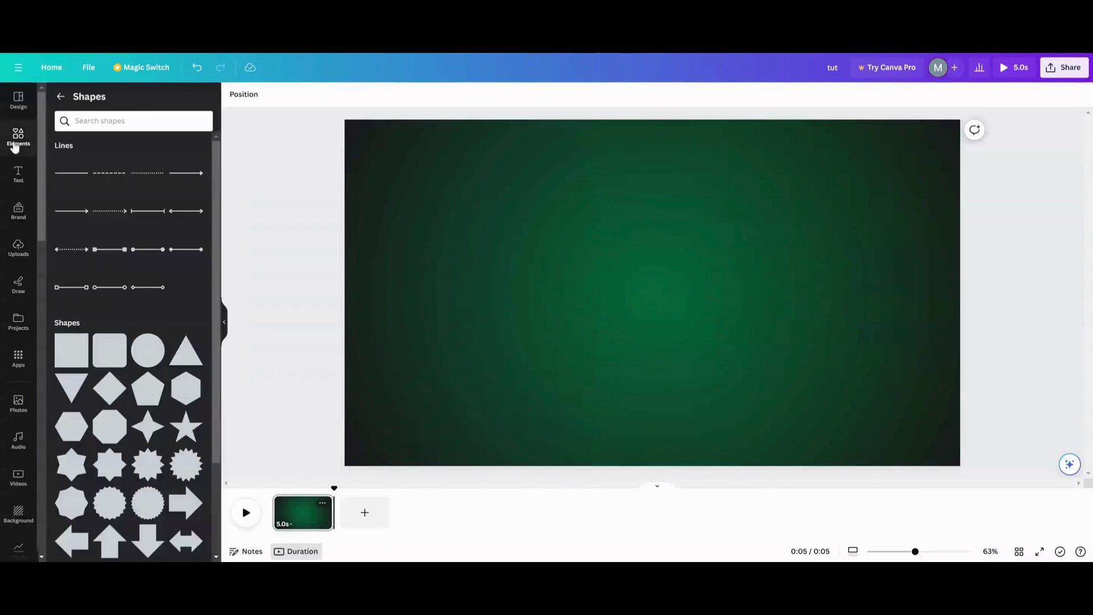
click(61, 97)
click(63, 99)
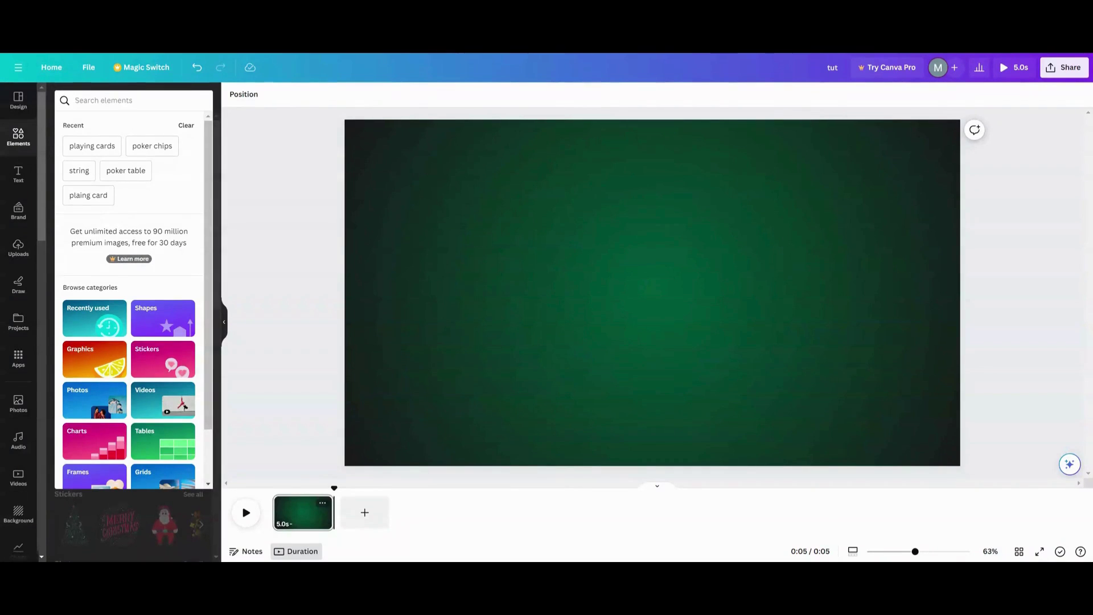
Search graphics for 'playing cards' and add the 2 of hearts card to the page.
click(89, 149)
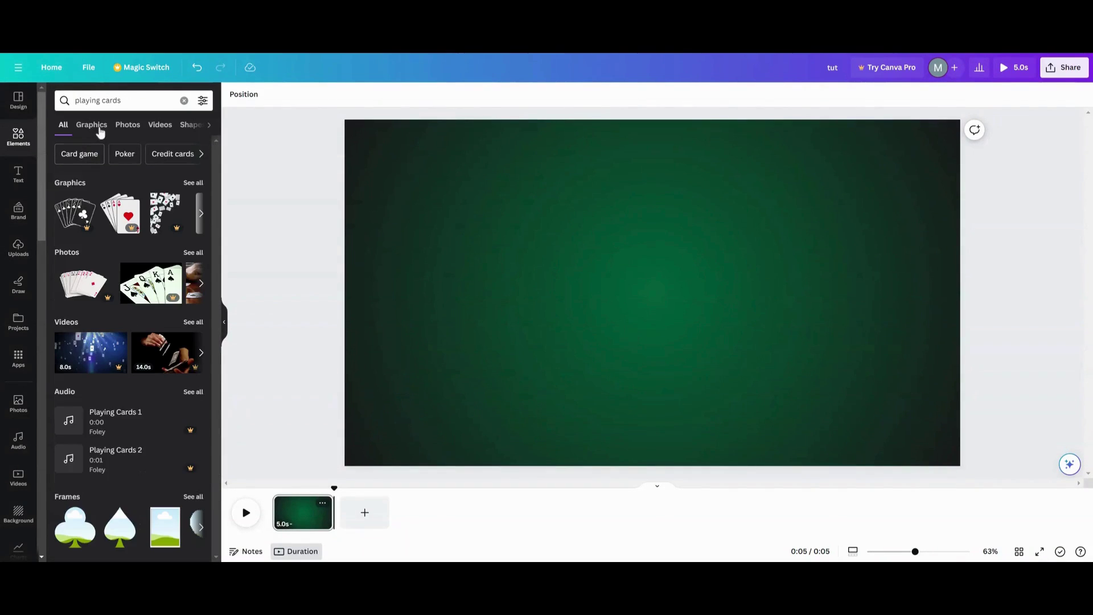
click(191, 183)
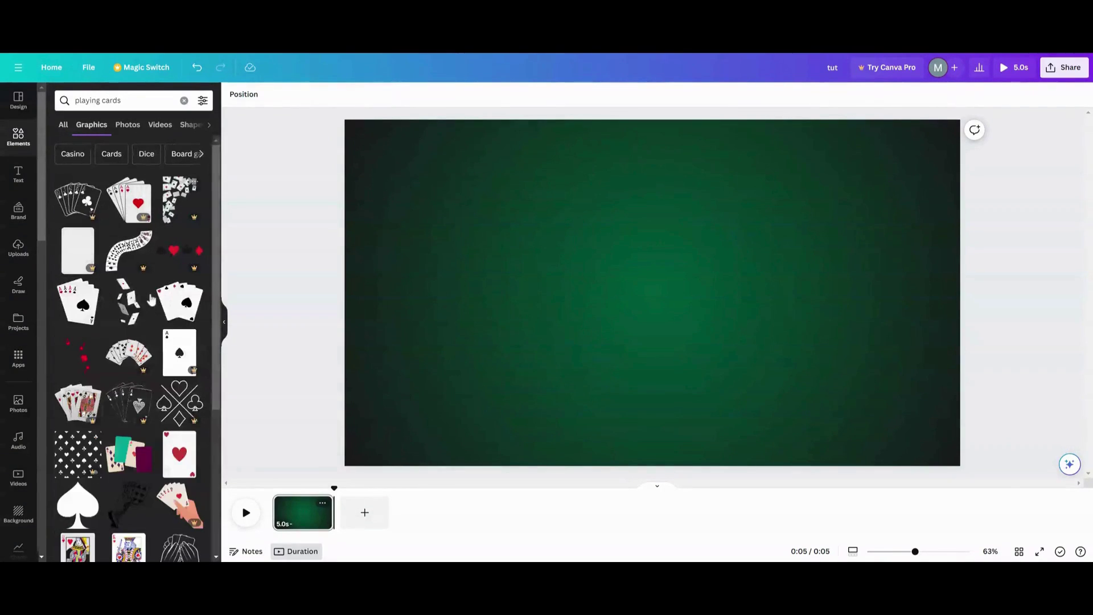
scroll(147, 308, down, 5)
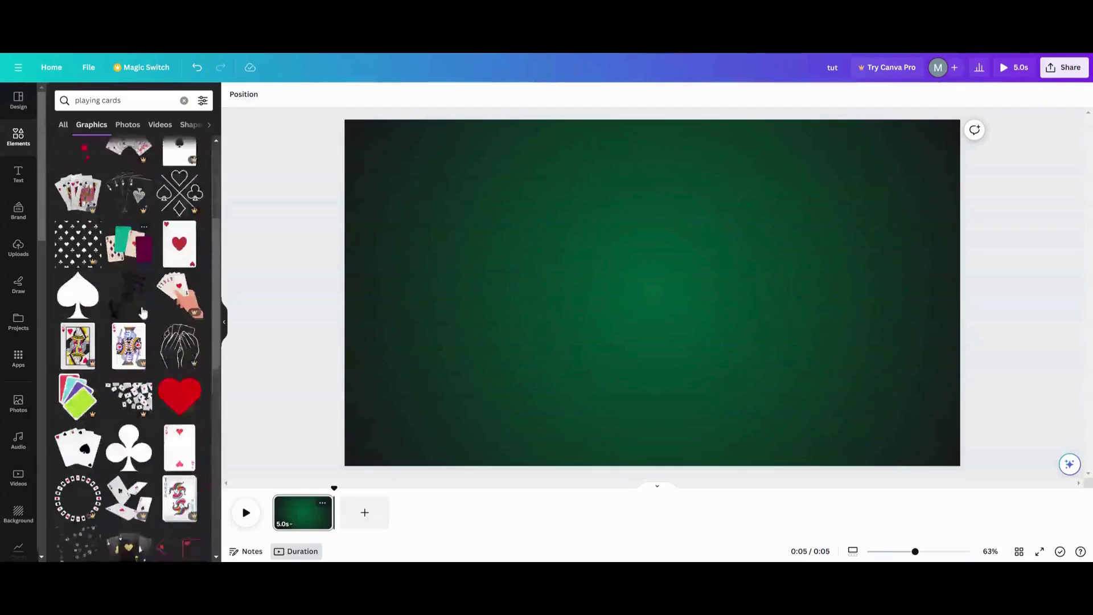
scroll(140, 312, down, 3)
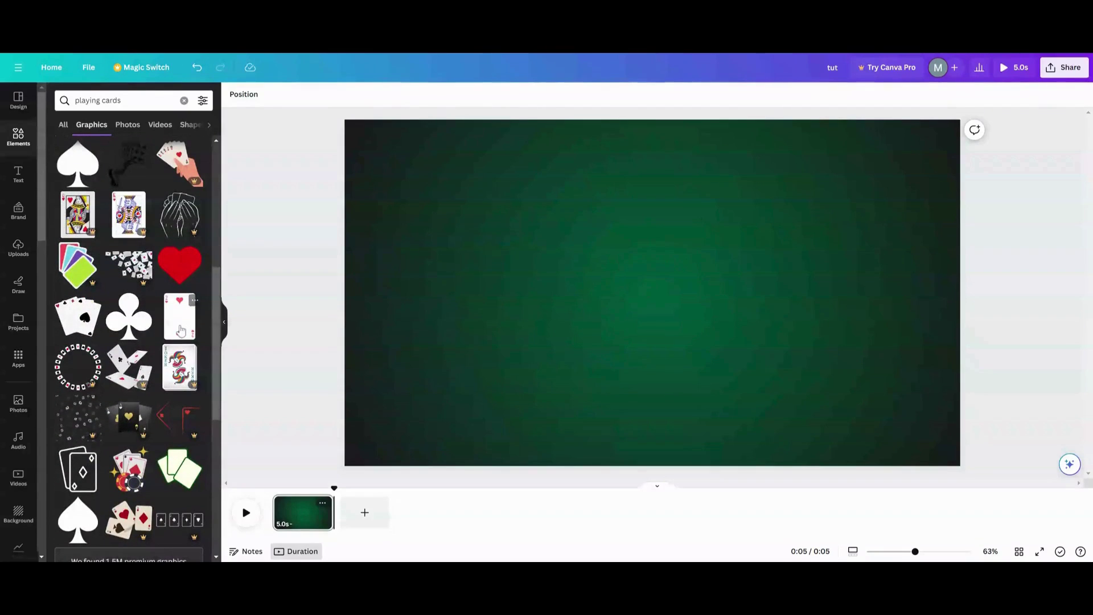
click(180, 316)
From the recommended card graphics, add the 7 of spades, queen of spades and king of diamonds.
scroll(124, 339, down, 3)
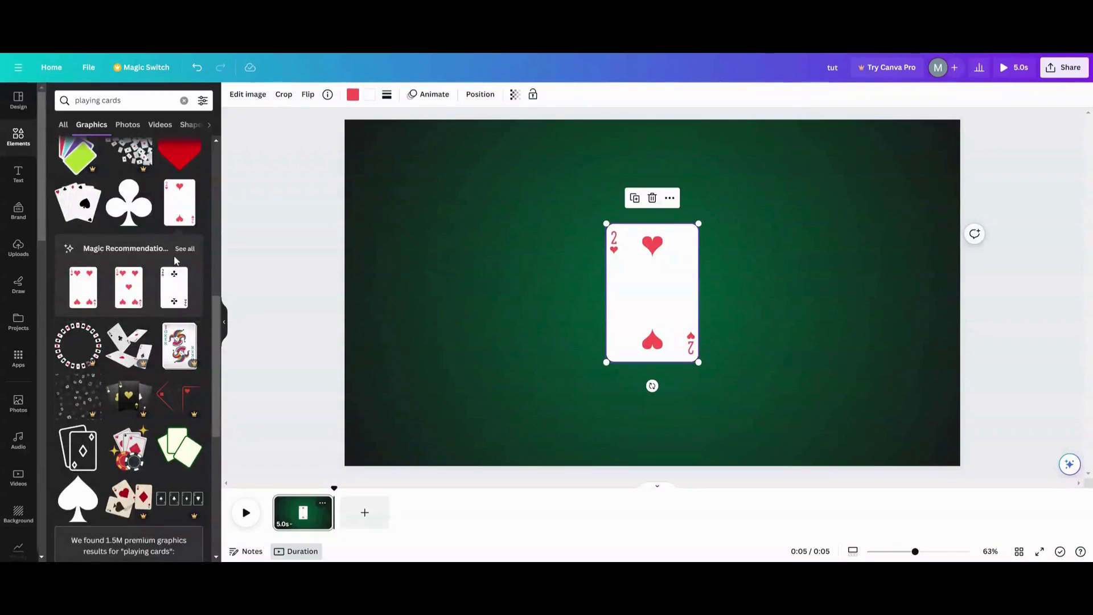
click(185, 249)
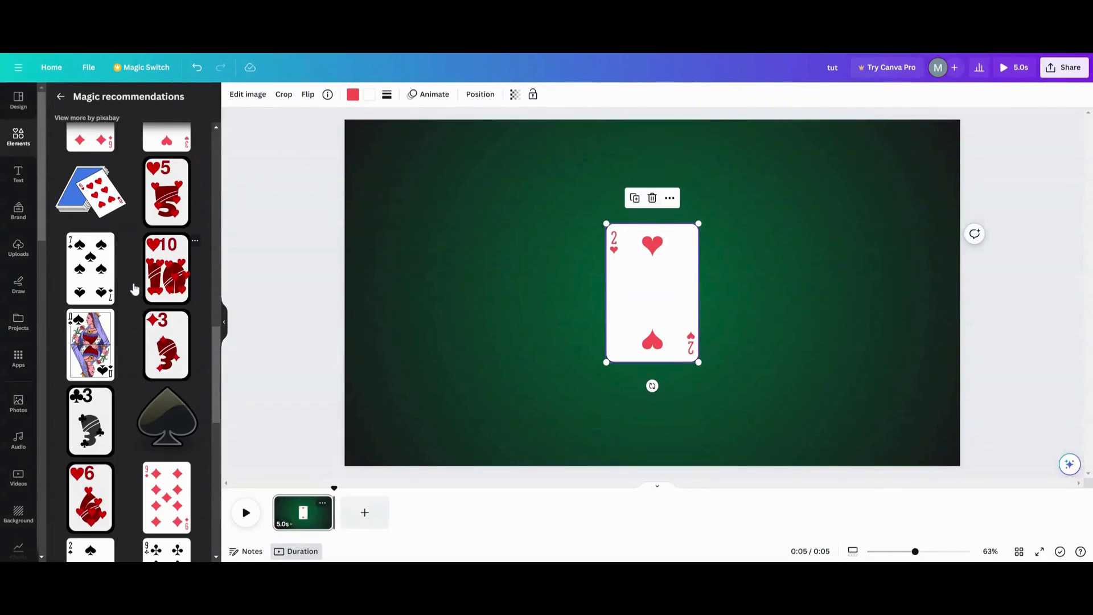
click(107, 285)
scroll(97, 319, down, 3)
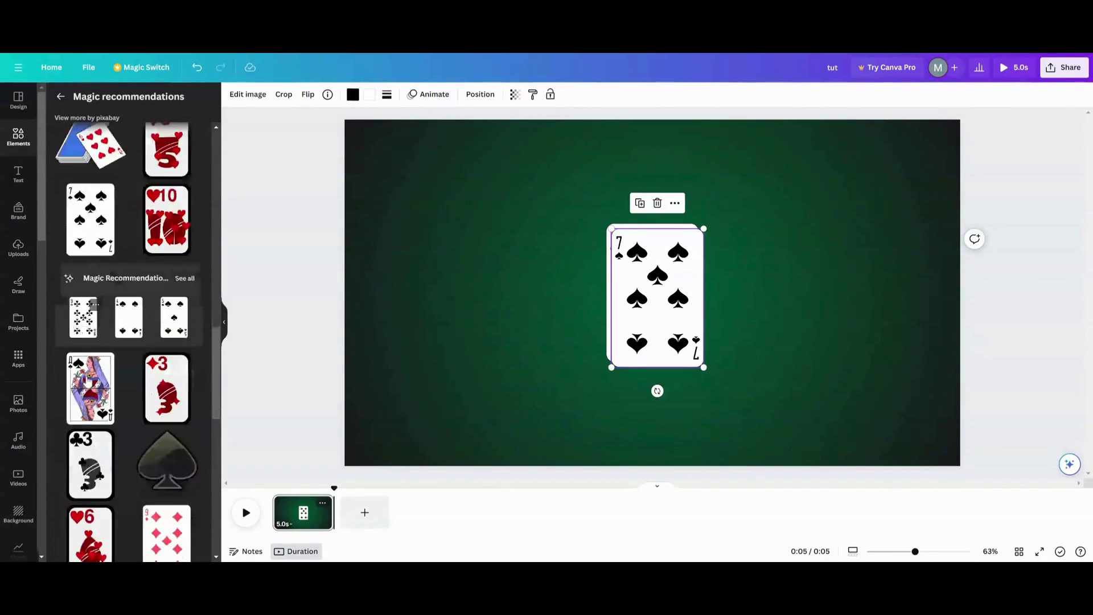
click(90, 323)
scroll(130, 396, down, 4)
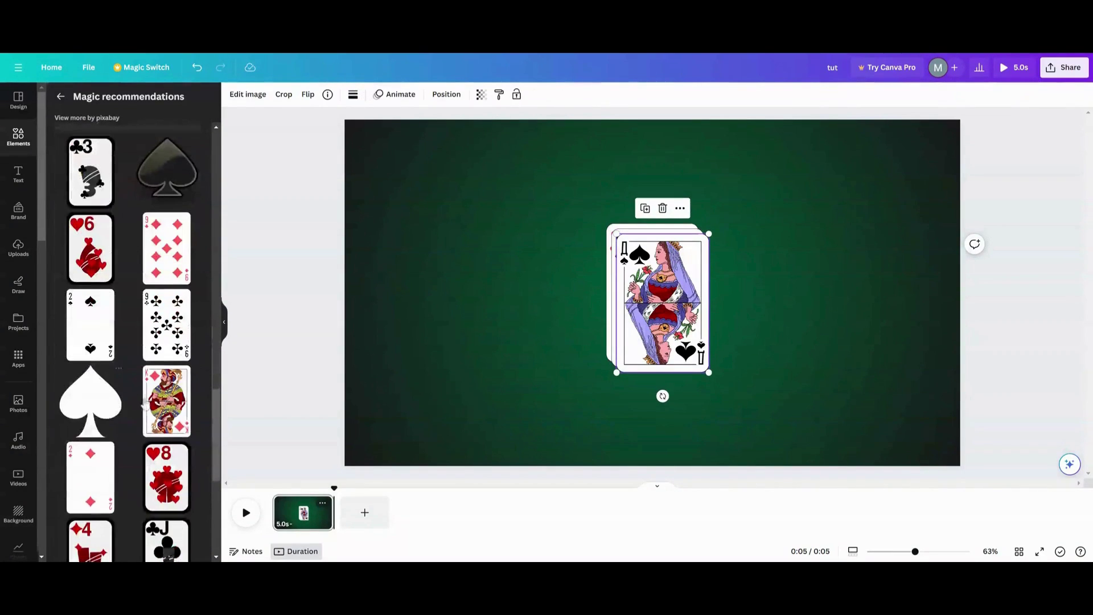
click(174, 406)
Add the 5 of spades and 4 of spades on top of the card stack.
scroll(111, 398, down, 7)
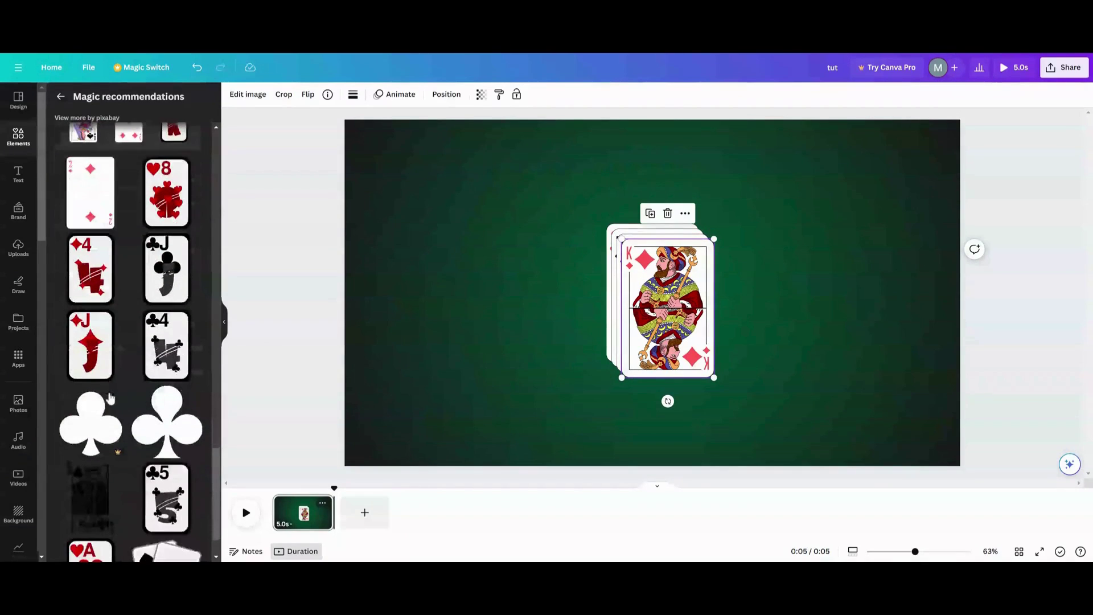
scroll(110, 397, up, 10)
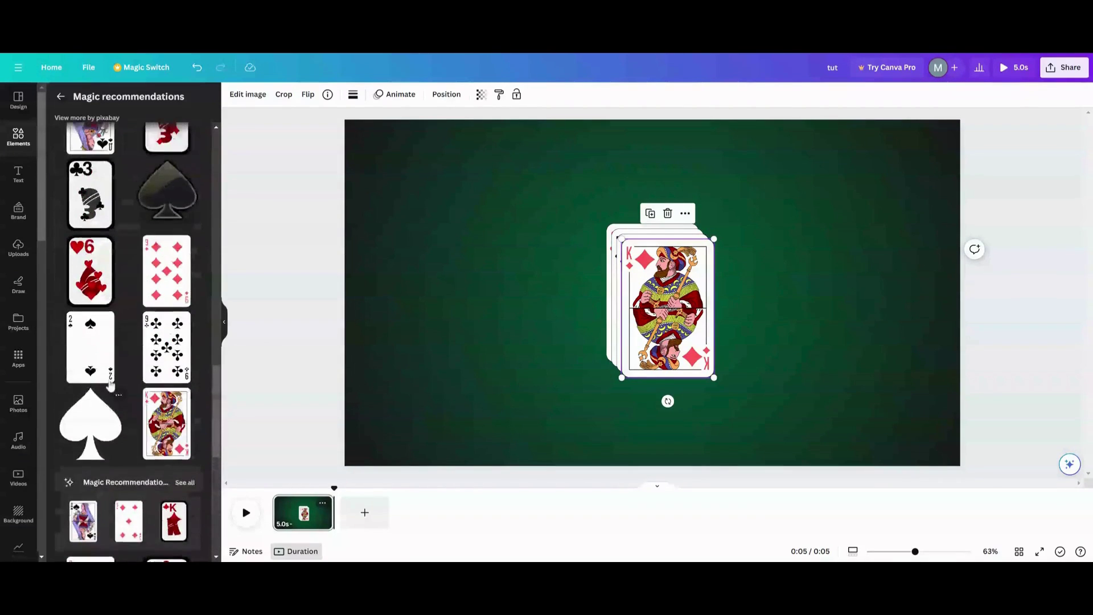
scroll(111, 385, up, 4)
click(88, 251)
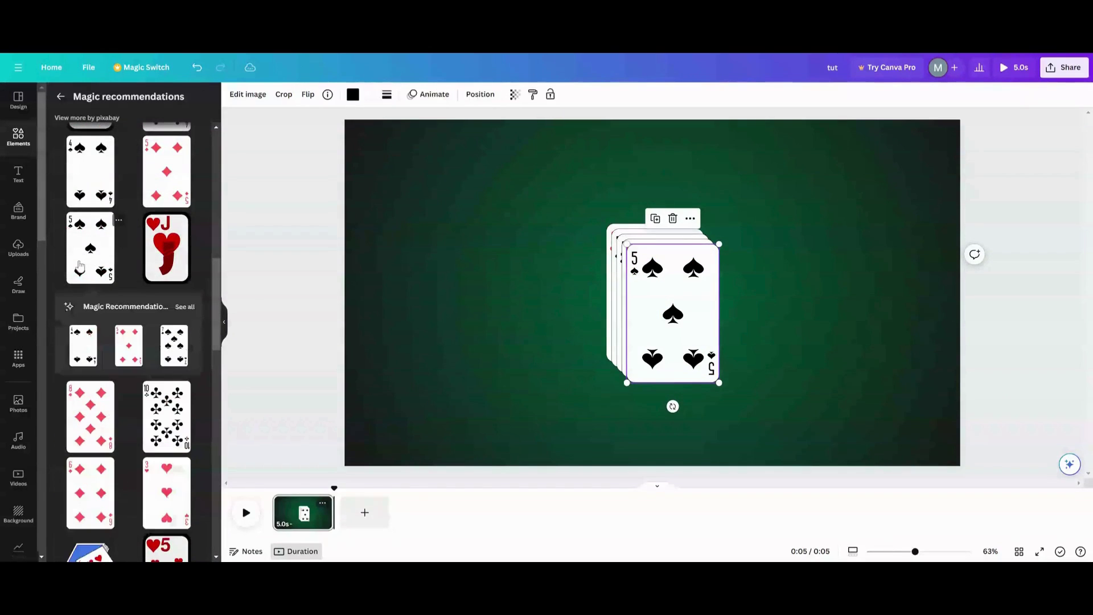
scroll(80, 267, up, 2)
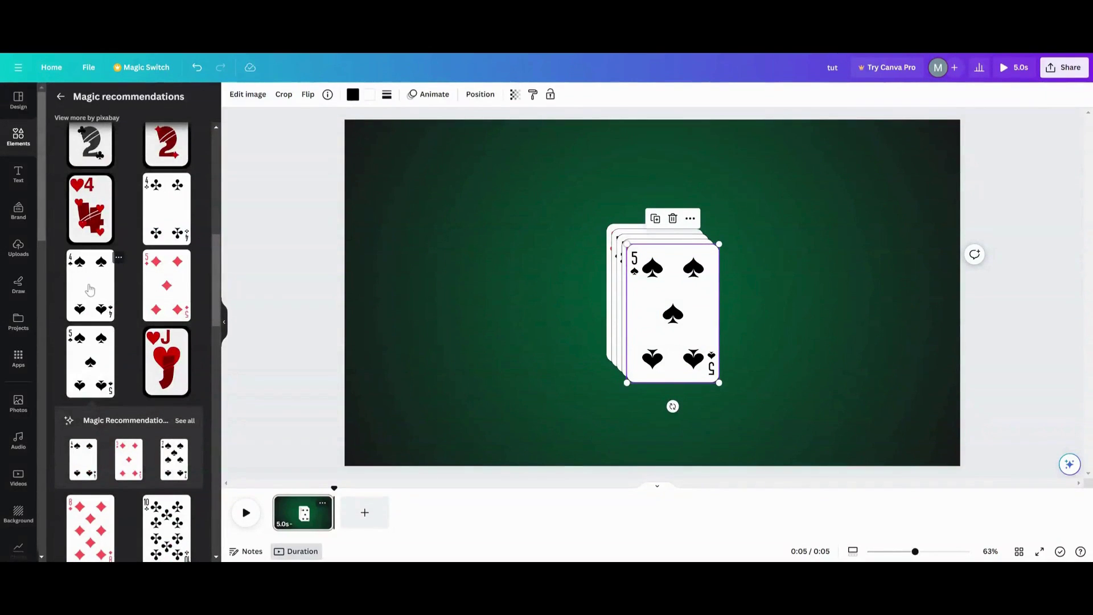
click(88, 290)
Move the whole card stack to the upper-left and place the 4 of spades alone at centre-right.
drag(700, 336, 673, 329)
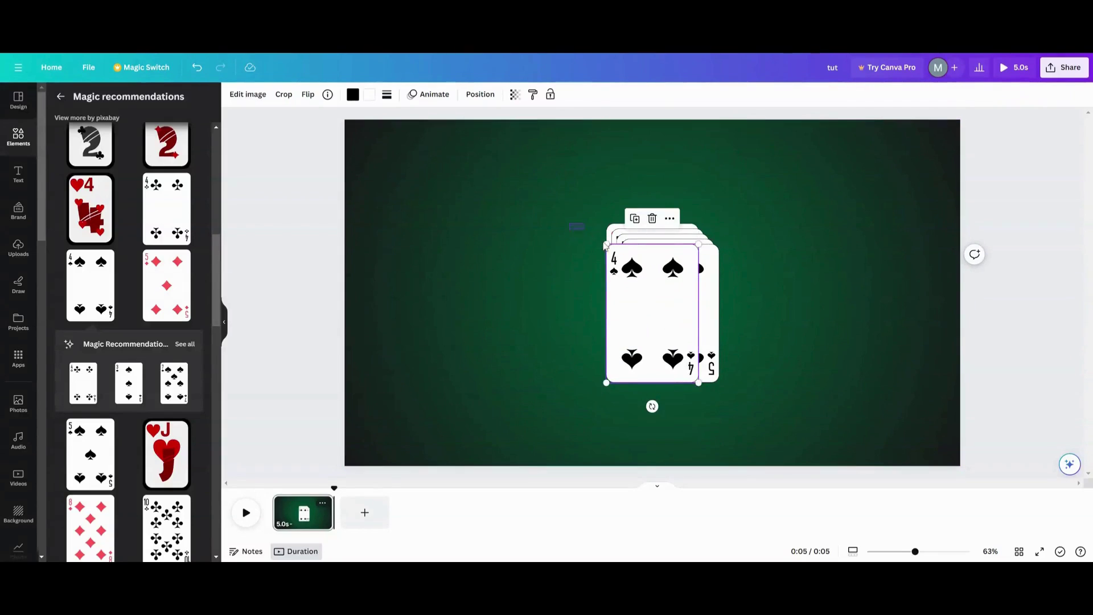
drag(590, 233, 724, 388)
drag(663, 348, 429, 258)
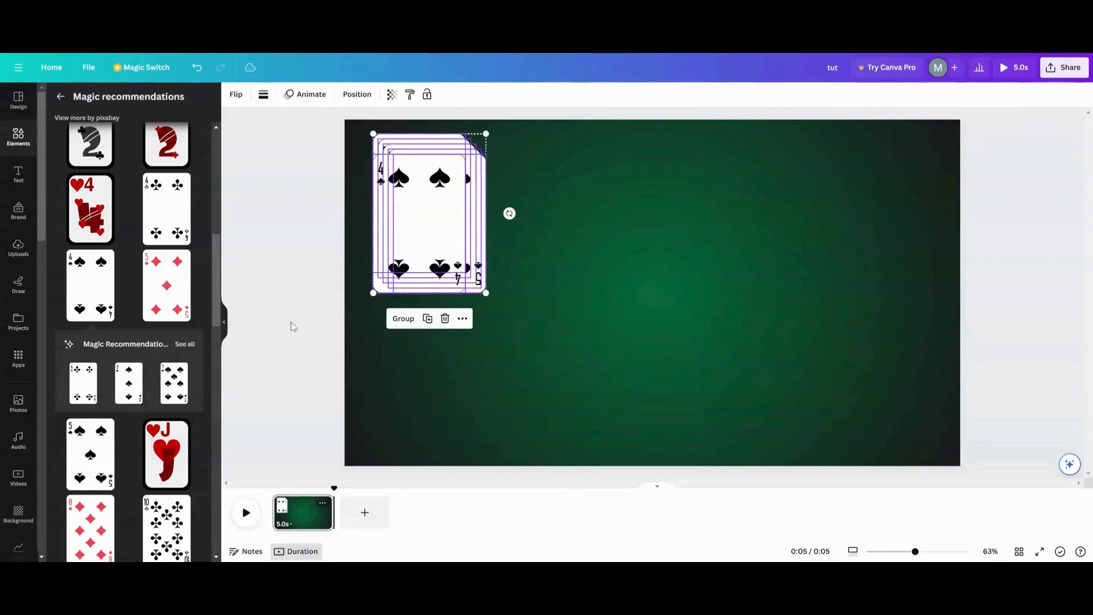
click(224, 322)
click(487, 254)
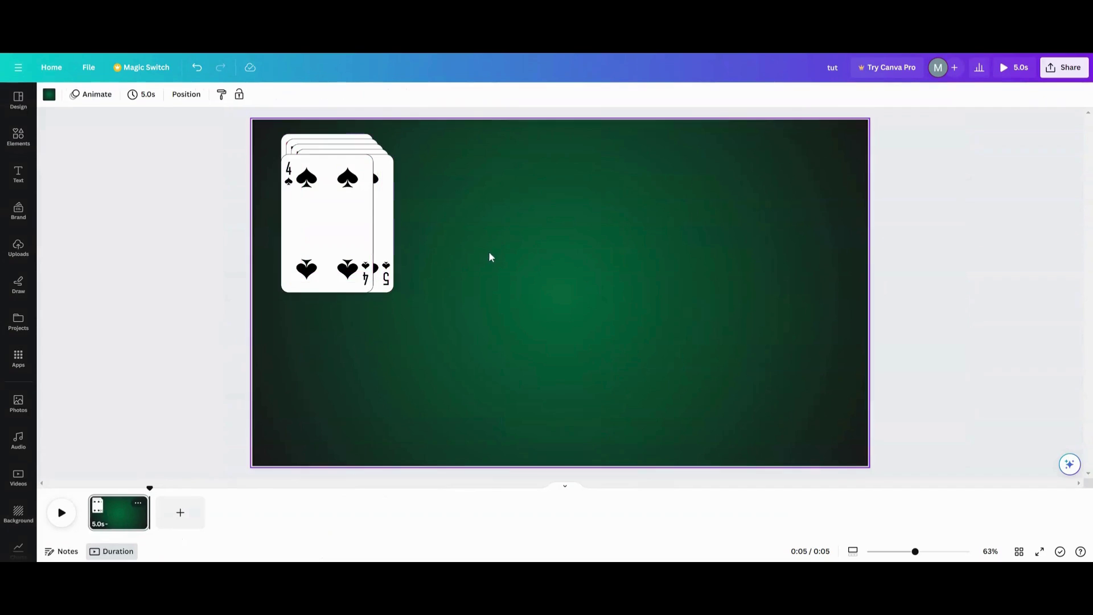
drag(339, 251, 562, 292)
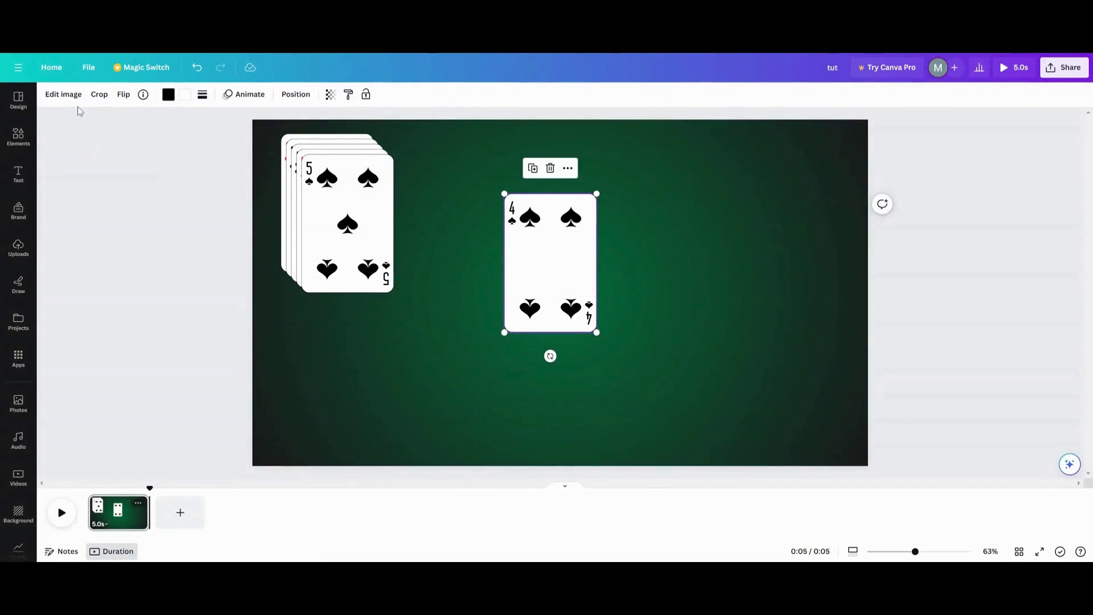
click(18, 137)
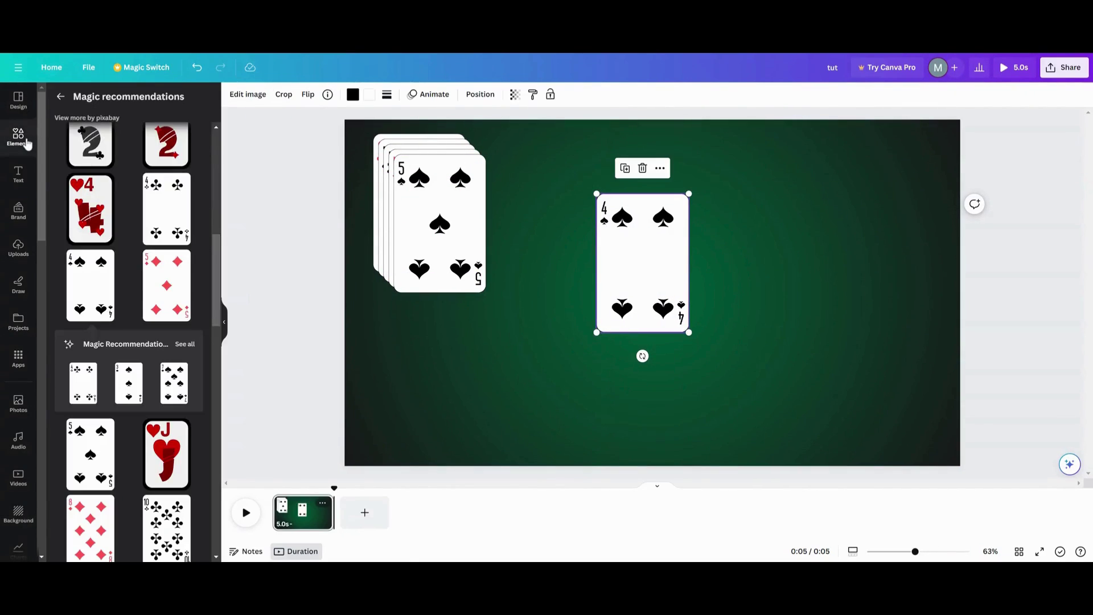
Clear the playing cards search and add a circle shape over the 4 of spades.
click(60, 97)
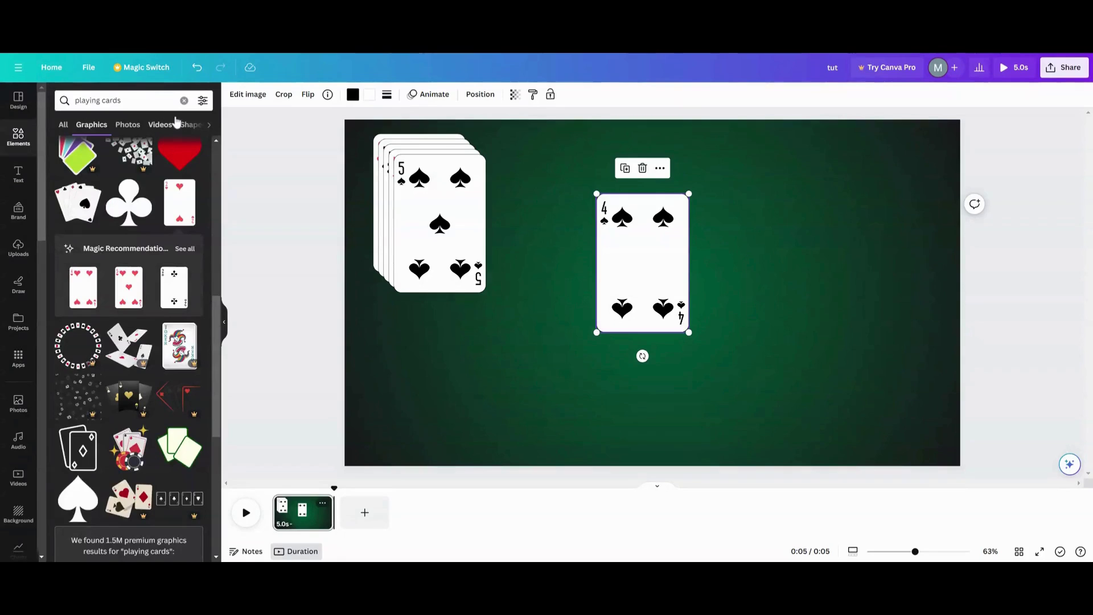
click(184, 101)
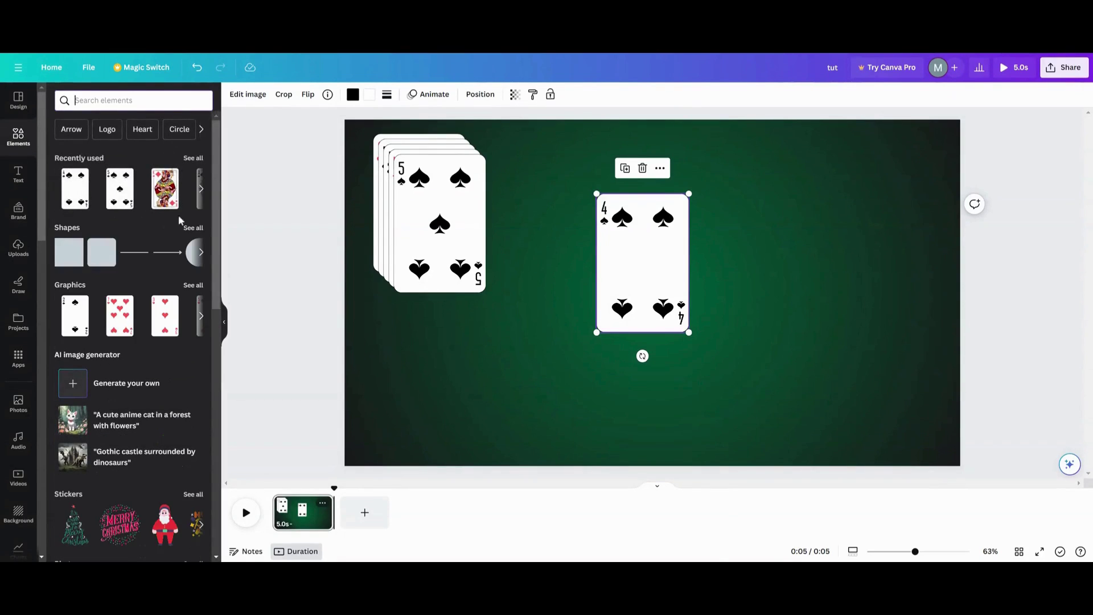
click(192, 228)
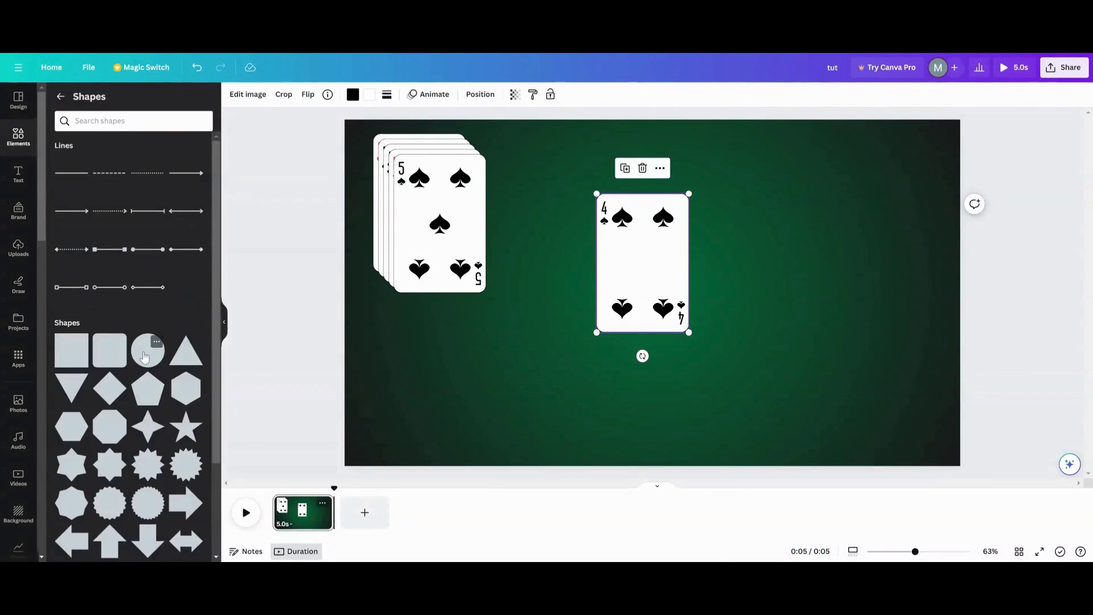
click(145, 356)
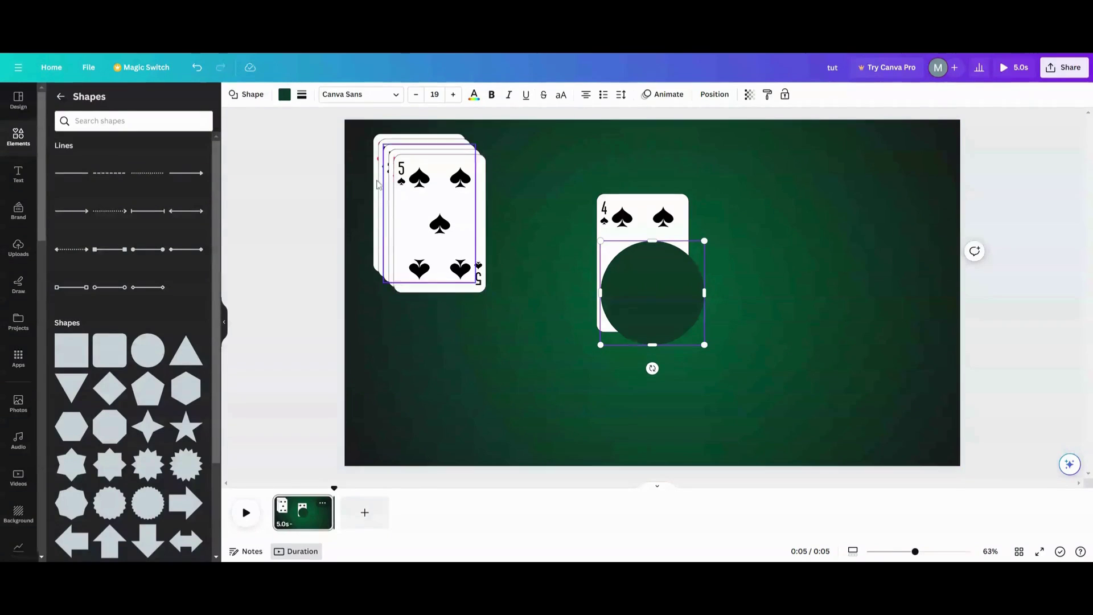
click(284, 96)
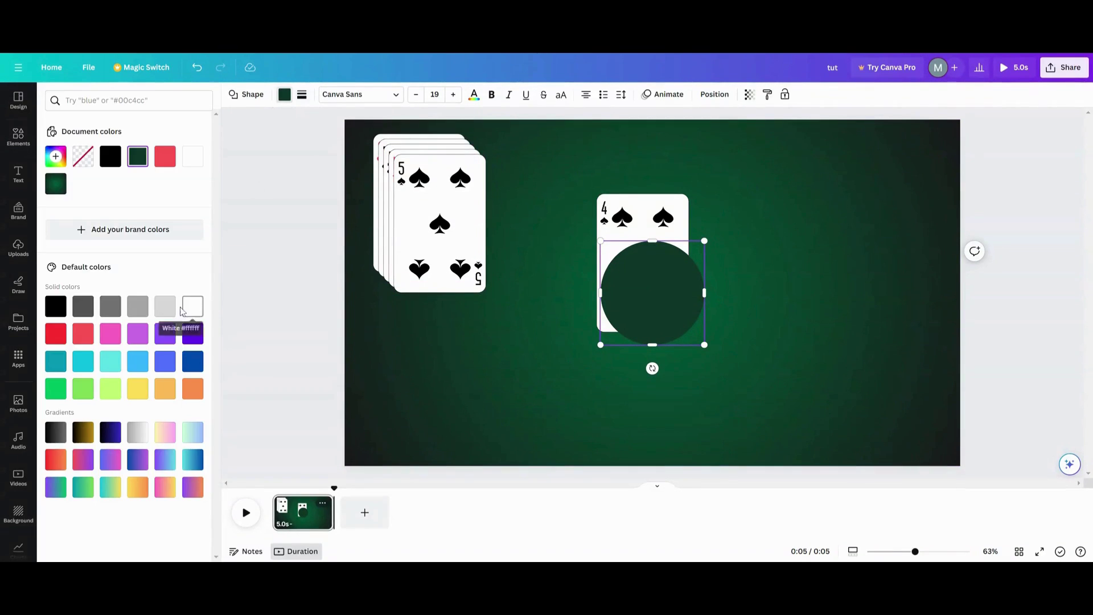
Make the circle light grey and enlarge it to cover the 4 of spades.
click(165, 305)
mouse_move(657, 276)
mouse_down()
mouse_move(640, 282)
mouse_move(649, 282)
mouse_up()
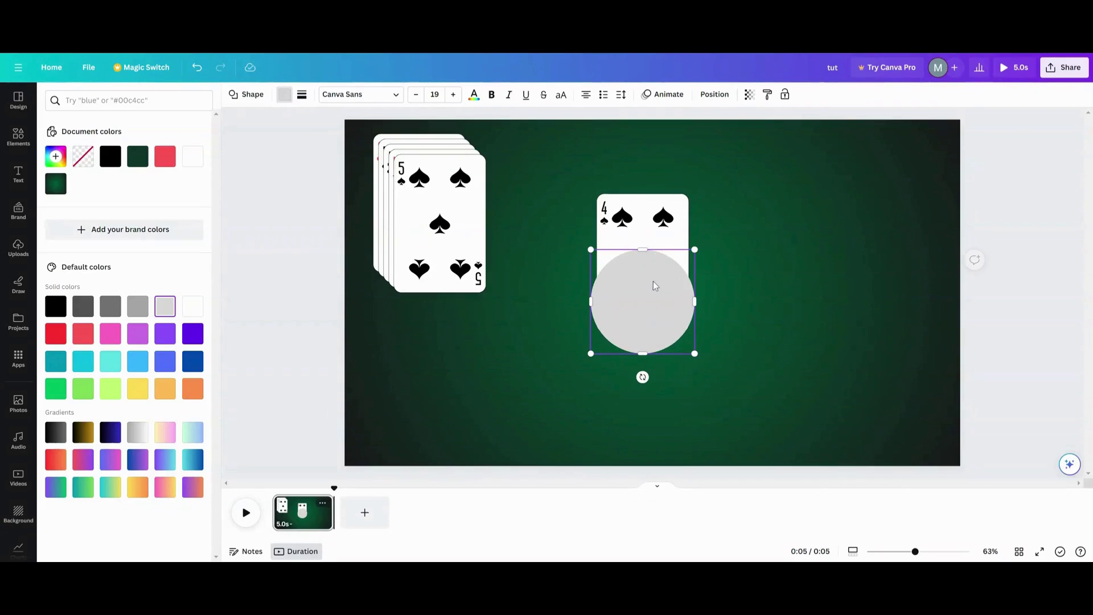
drag(694, 249, 647, 248)
drag(568, 351, 532, 390)
mouse_move(630, 293)
mouse_down()
mouse_move(642, 322)
mouse_move(648, 304)
mouse_move(637, 298)
mouse_up()
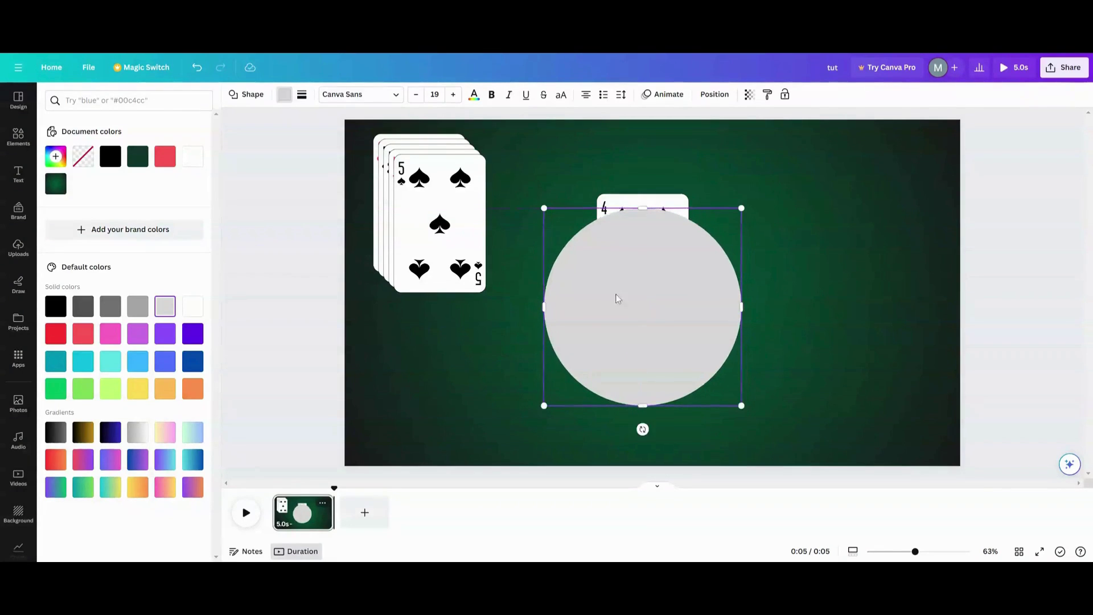
Reposition and tilt the 5 of spades, then rotate the 4 of spades and circle to 12°.
drag(450, 253, 453, 302)
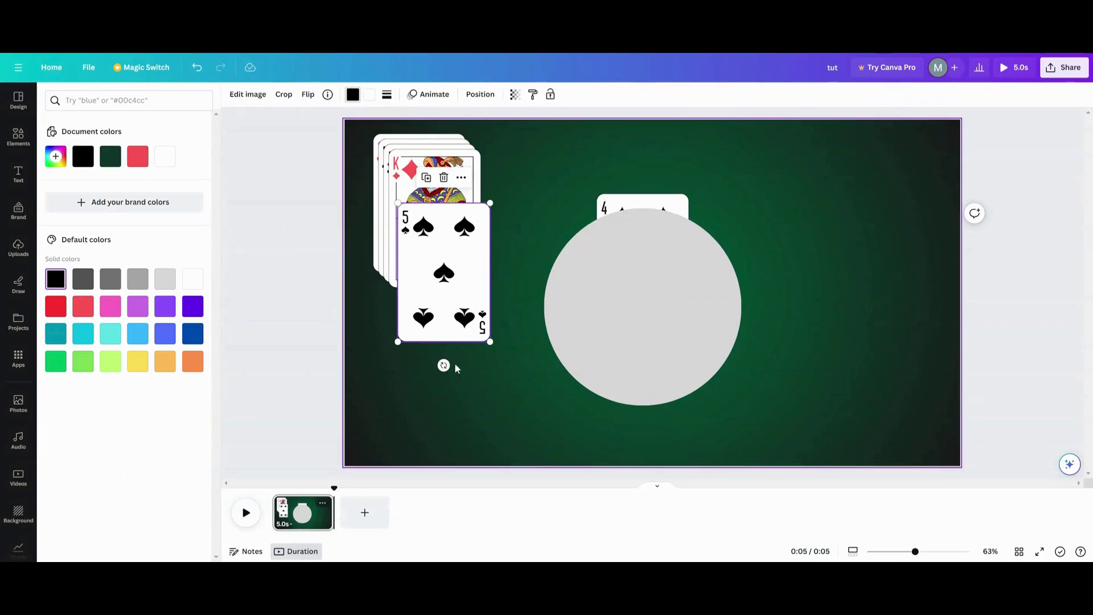
mouse_move(444, 365)
mouse_down()
mouse_move(453, 378)
mouse_move(487, 378)
mouse_move(450, 377)
mouse_move(471, 361)
mouse_move(435, 365)
mouse_move(443, 368)
mouse_up()
drag(442, 310, 443, 273)
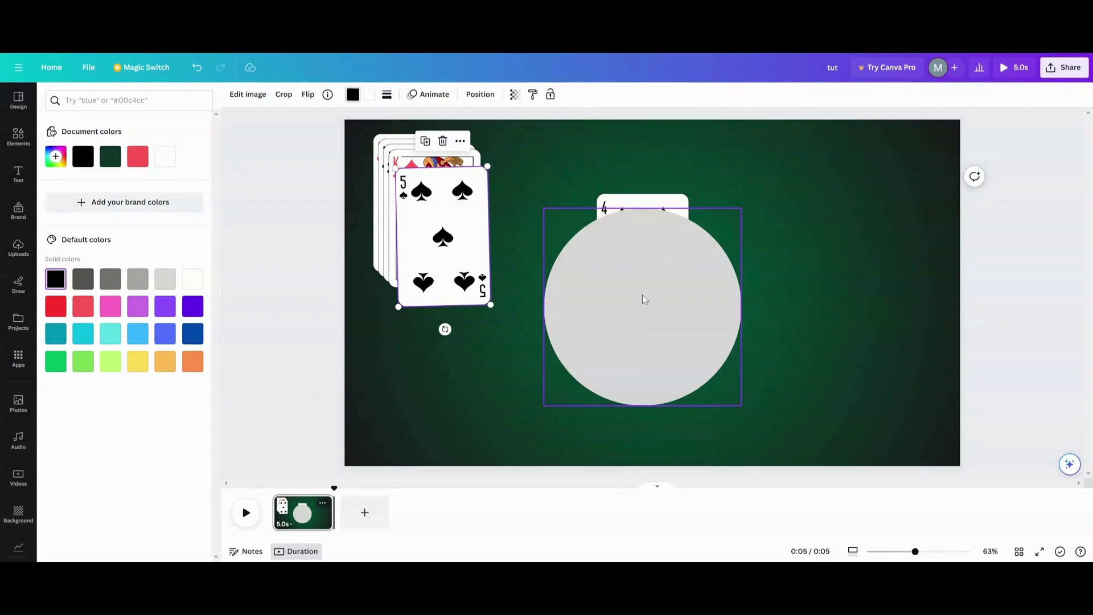
drag(640, 278, 641, 299)
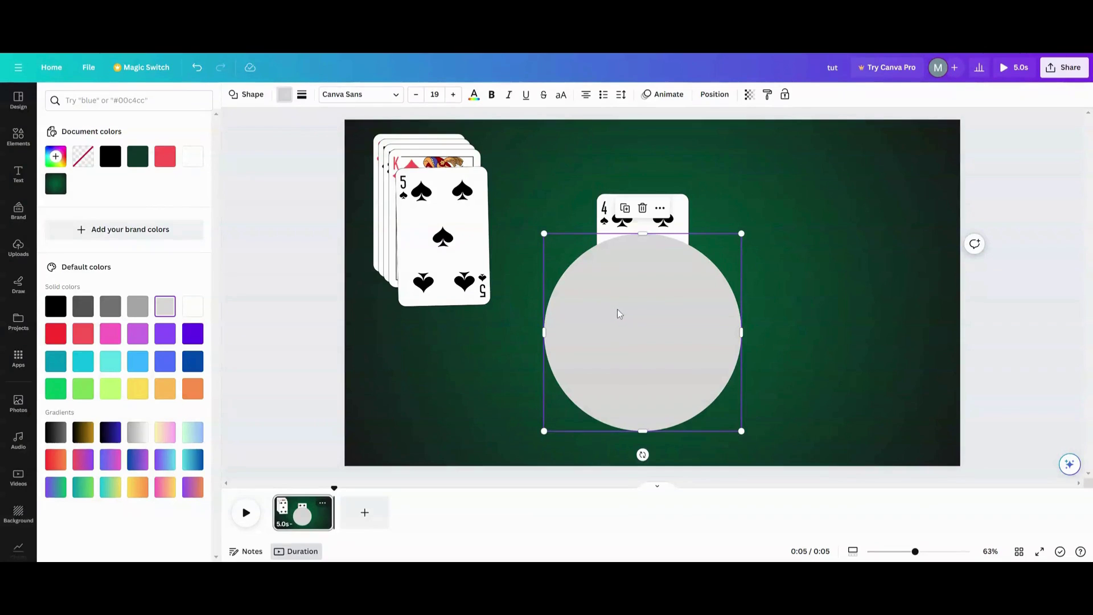
drag(558, 182, 653, 325)
mouse_move(642, 454)
mouse_down()
mouse_move(619, 440)
mouse_move(643, 449)
mouse_up()
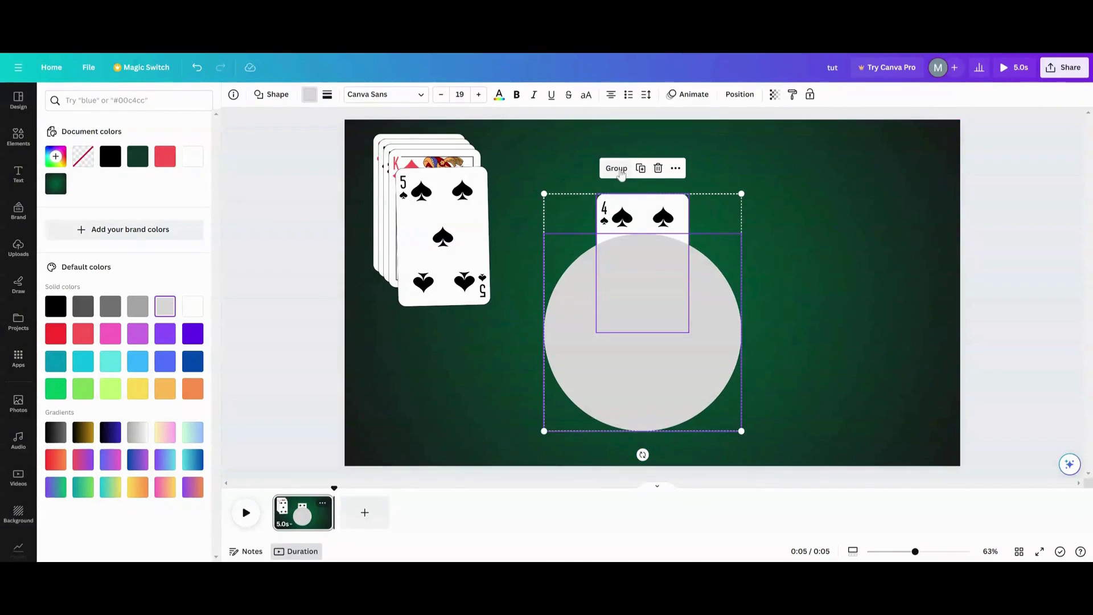
Duplicate the grey circle and place the copy at the slide's right edge.
click(496, 336)
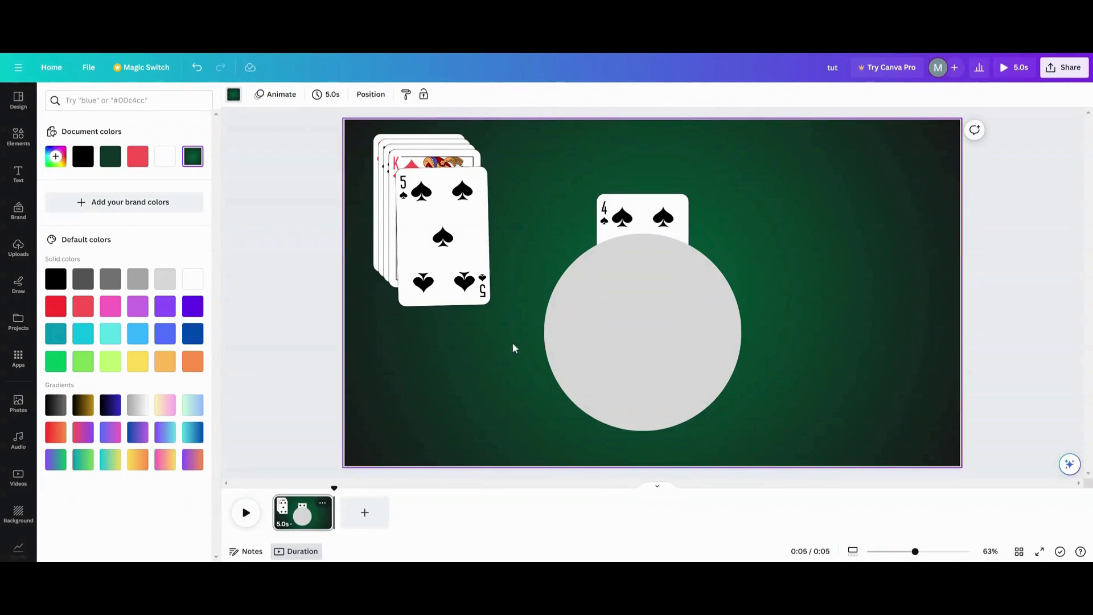
click(603, 340)
click(624, 208)
drag(627, 285, 841, 214)
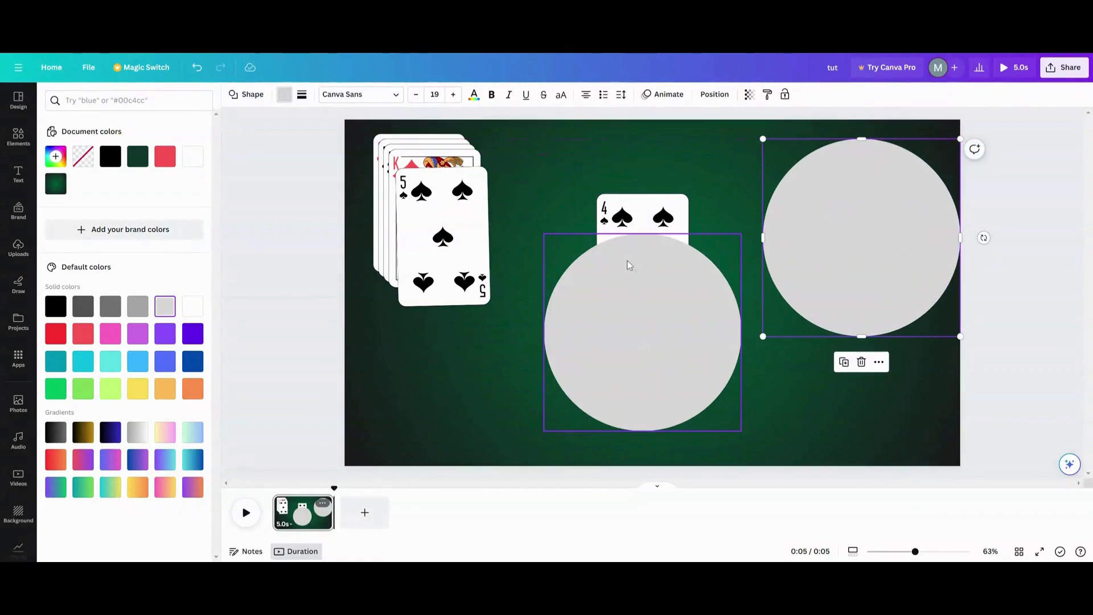
drag(635, 165, 630, 301)
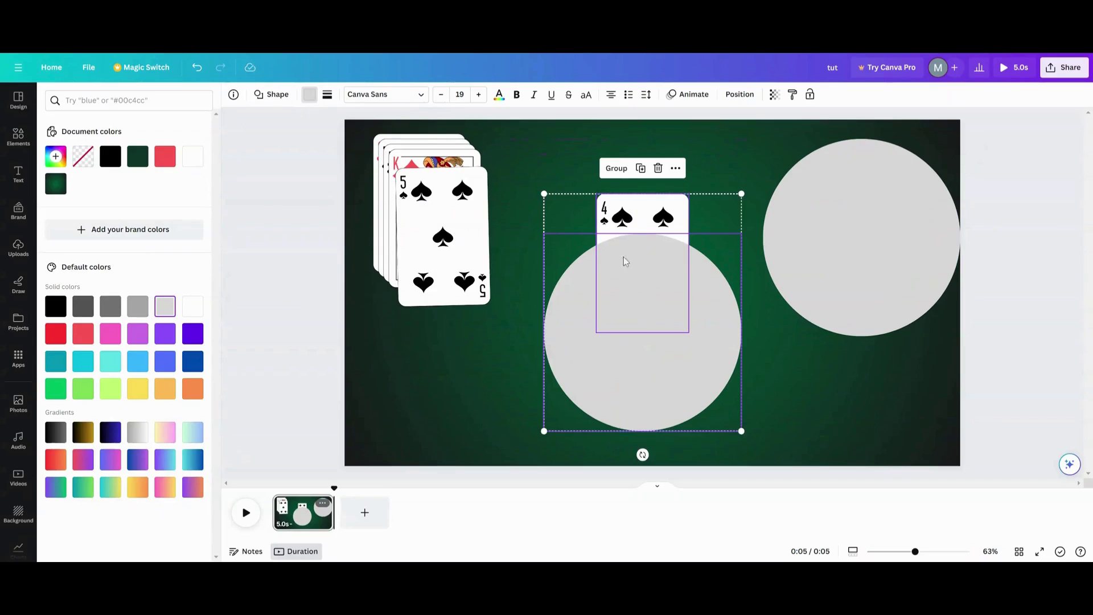
Group the 4 of spades with a no-color circle, move it onto the right circle, and free the 5 of spades.
click(625, 169)
click(625, 337)
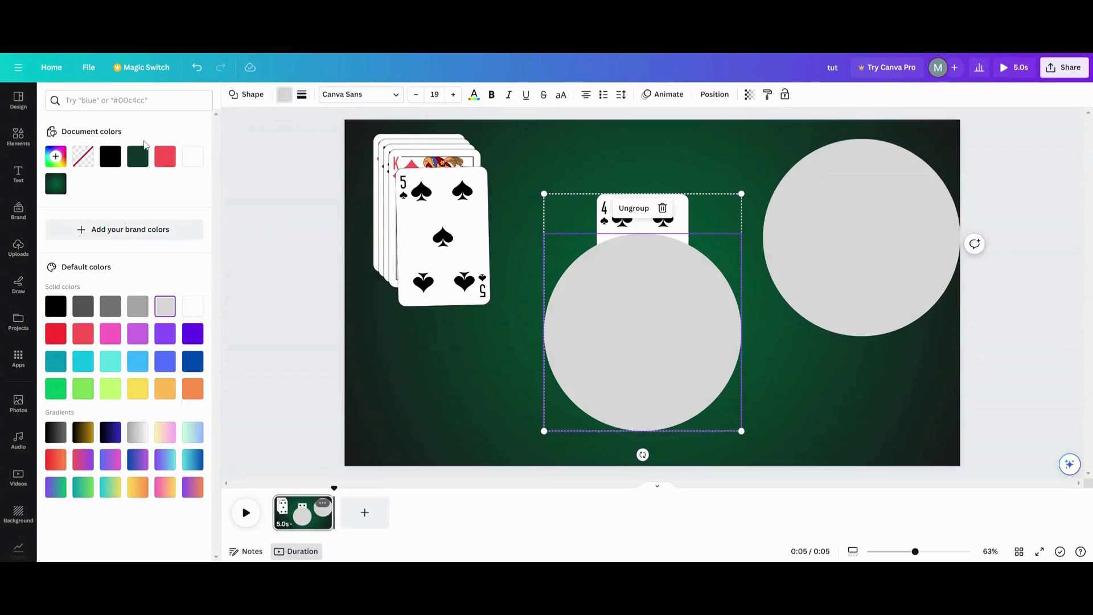
click(84, 157)
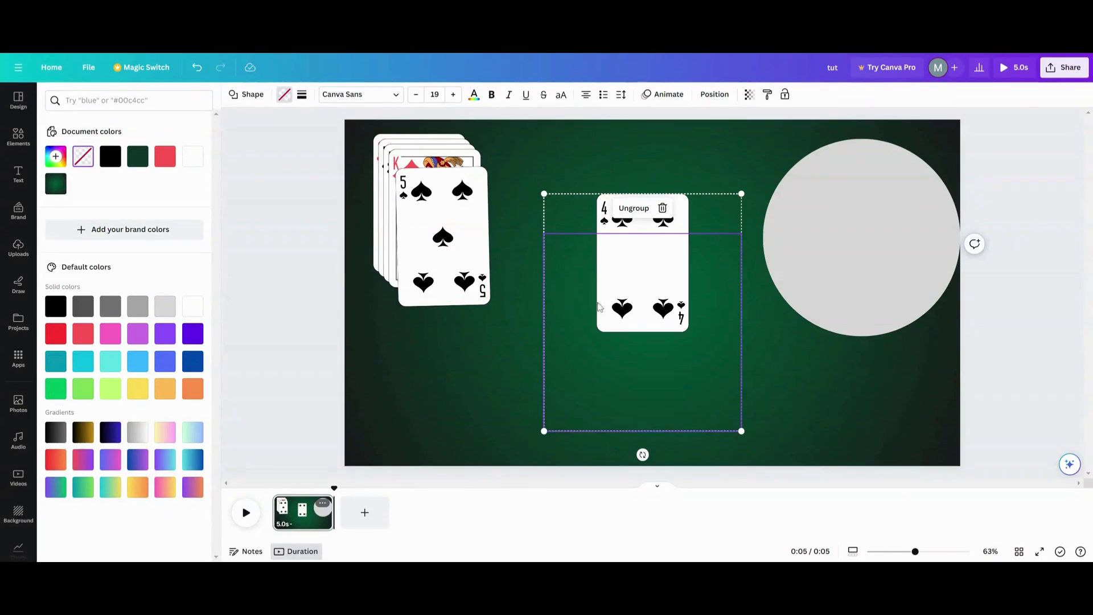
drag(620, 293, 822, 220)
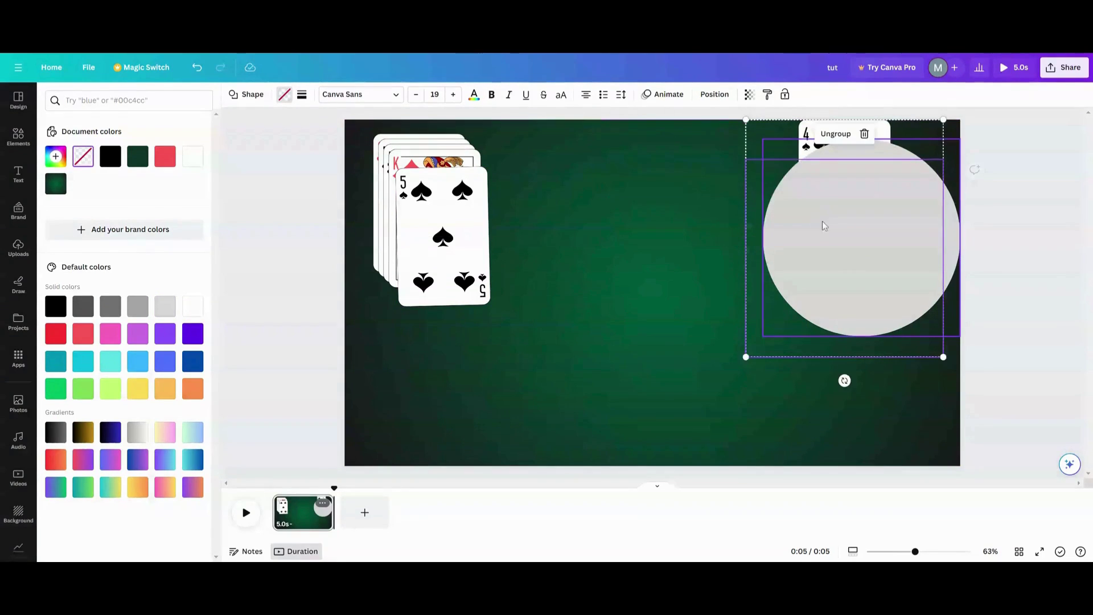
drag(443, 268, 594, 256)
Duplicate the right grey circle, rotate the 5 of spades upright, and cover it with the copy.
click(806, 295)
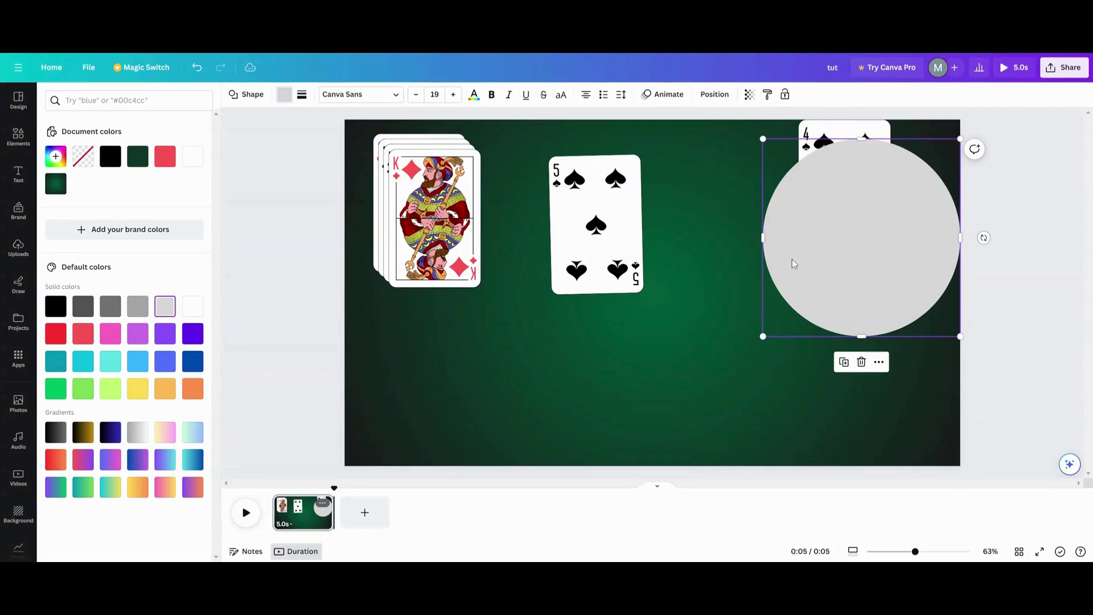
click(844, 369)
drag(839, 306, 452, 342)
click(592, 281)
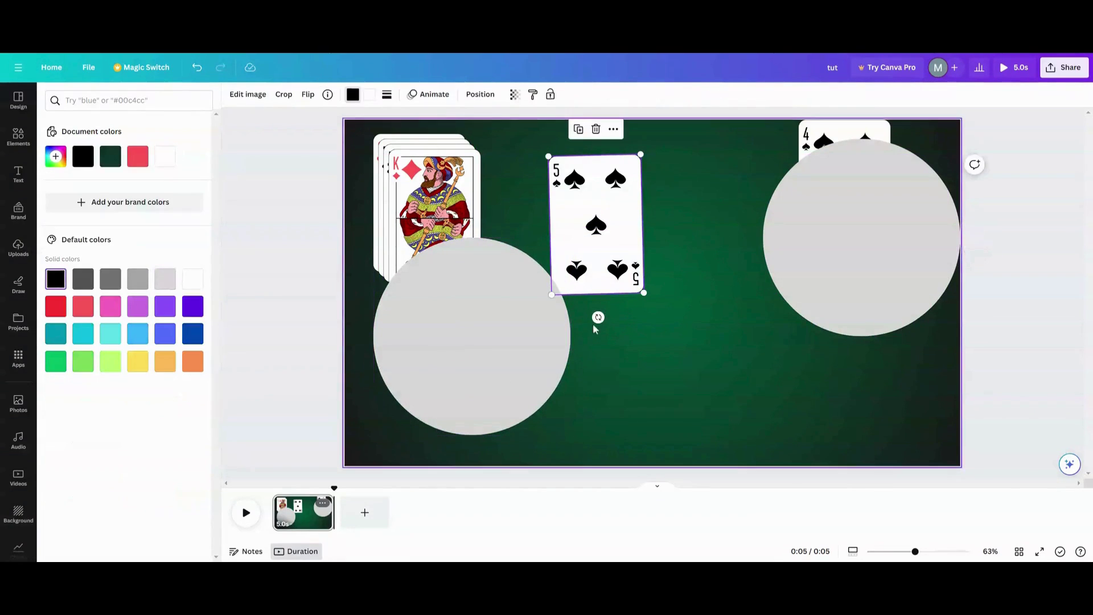
drag(596, 317, 594, 317)
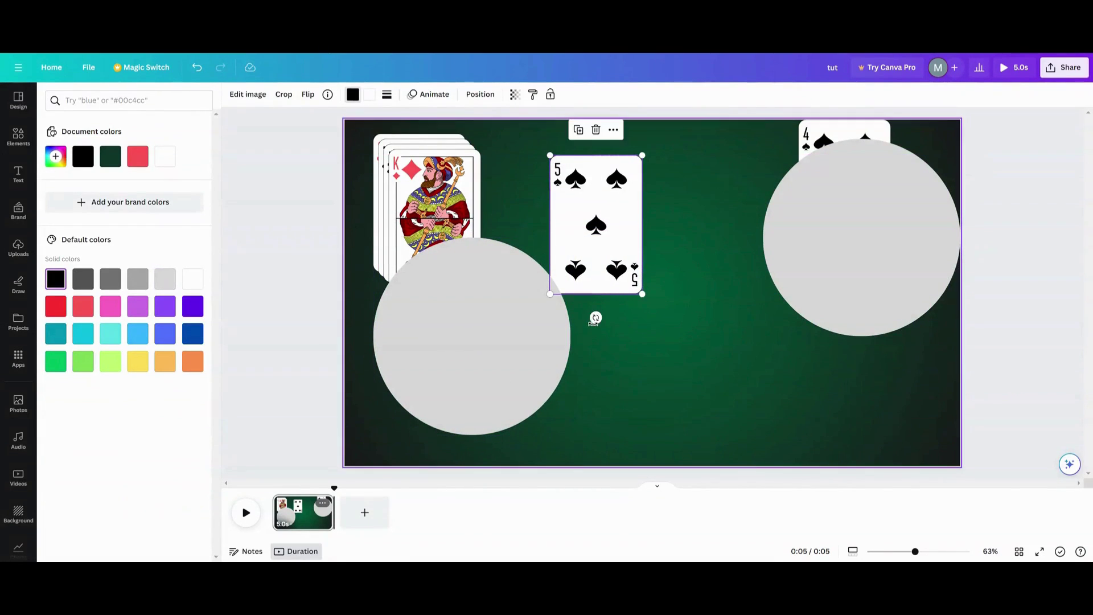
drag(473, 339, 597, 298)
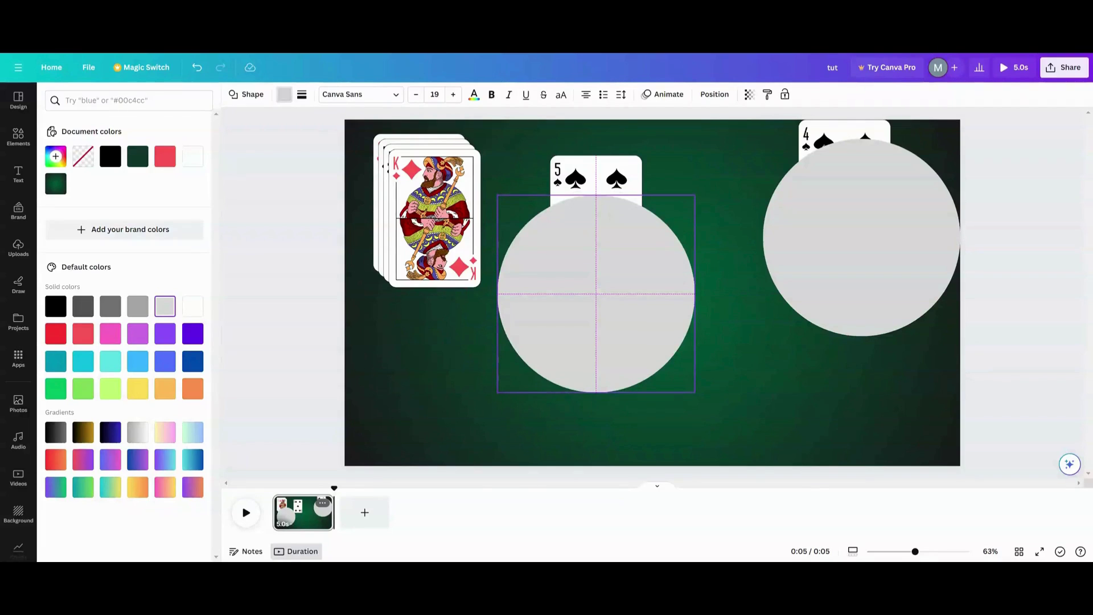
Group the 5 of spades with a no-color circle and stack it onto the 4 of spades.
drag(597, 299, 596, 293)
drag(533, 145, 579, 248)
click(569, 130)
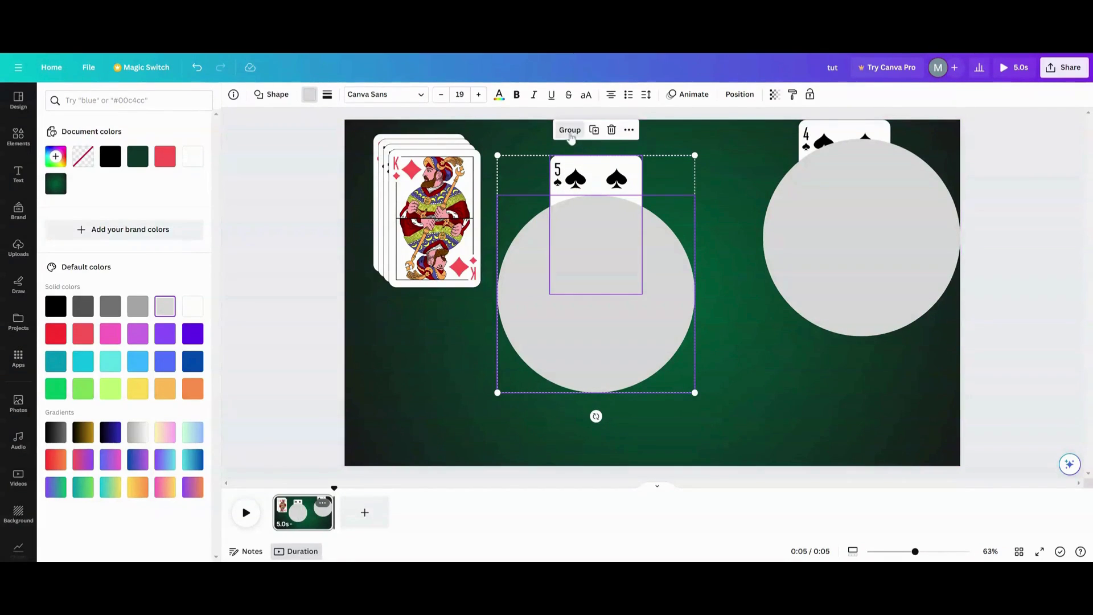
click(540, 278)
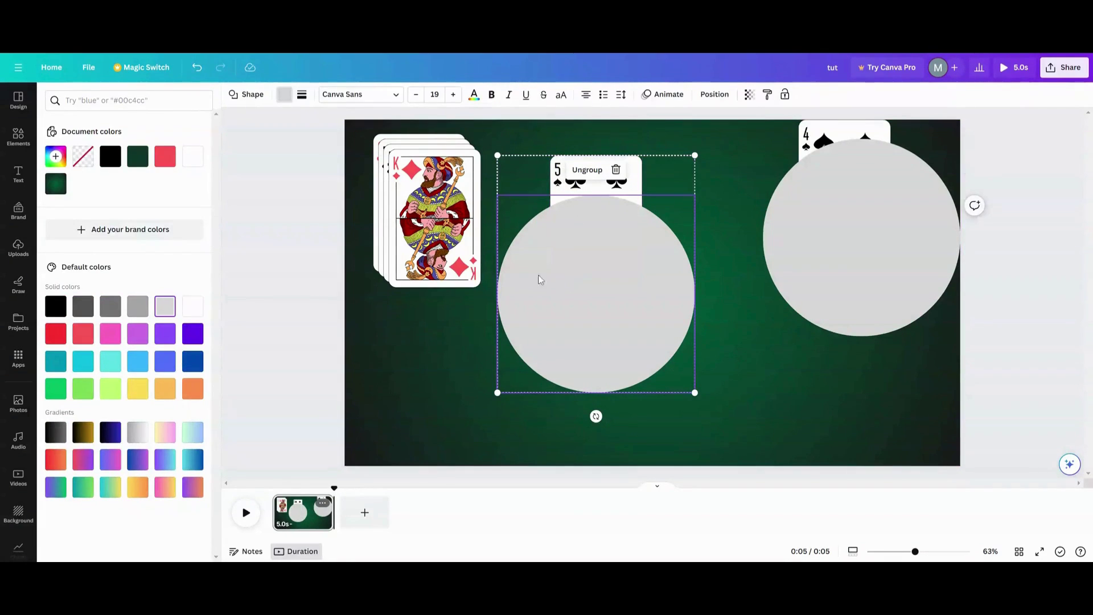
click(83, 156)
drag(574, 276, 712, 225)
drag(885, 285, 886, 407)
drag(763, 205, 878, 206)
Pull out the King of diamonds, group it with a no-color circle, and stack it top-right.
click(838, 393)
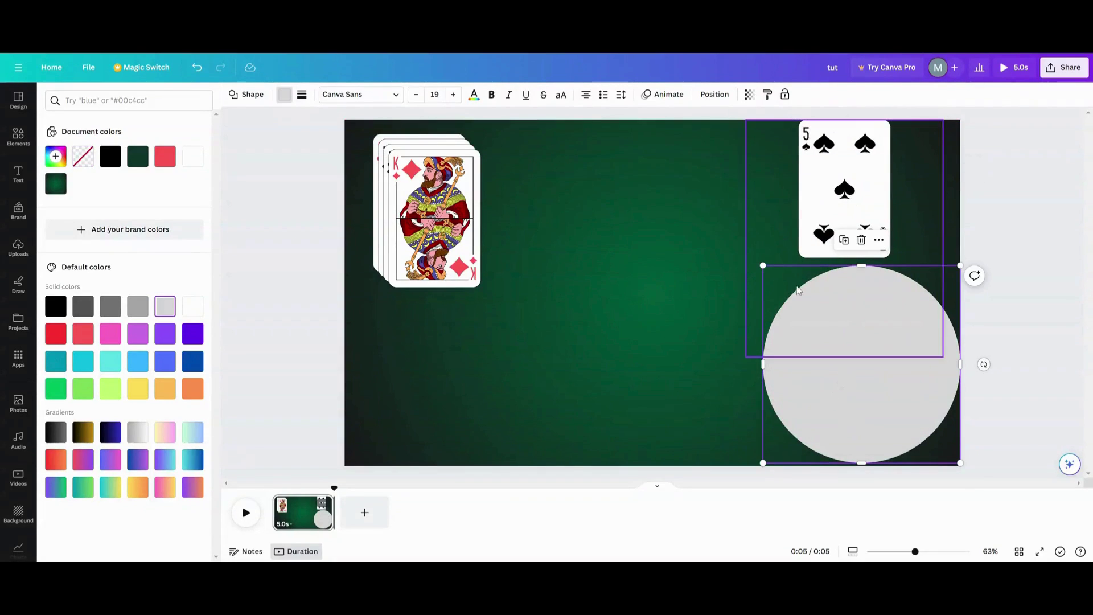
drag(442, 213, 615, 204)
drag(848, 388, 585, 279)
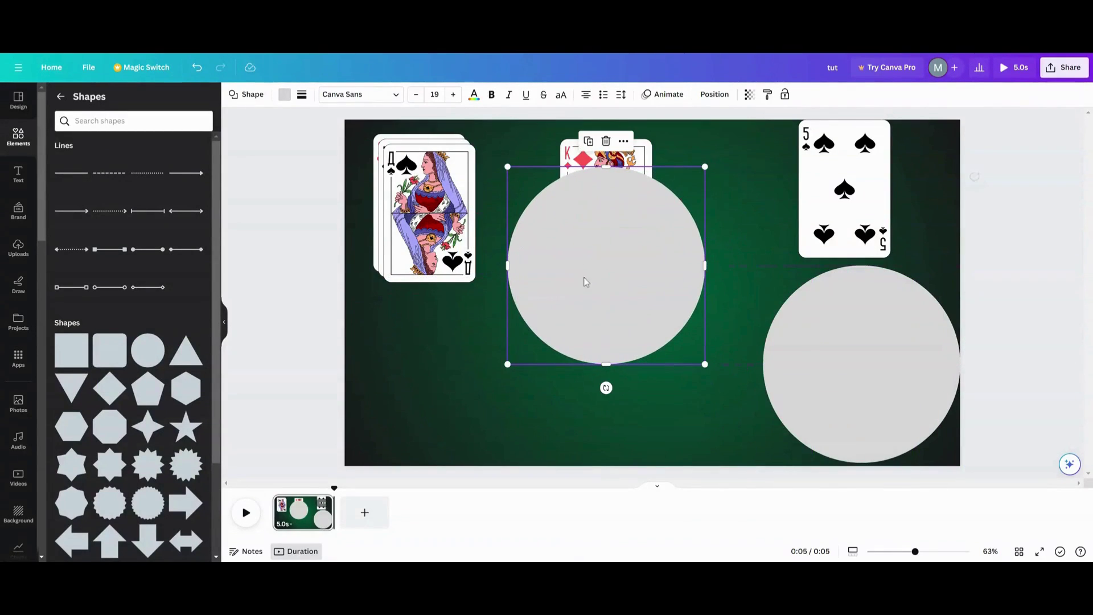
drag(534, 145, 589, 165)
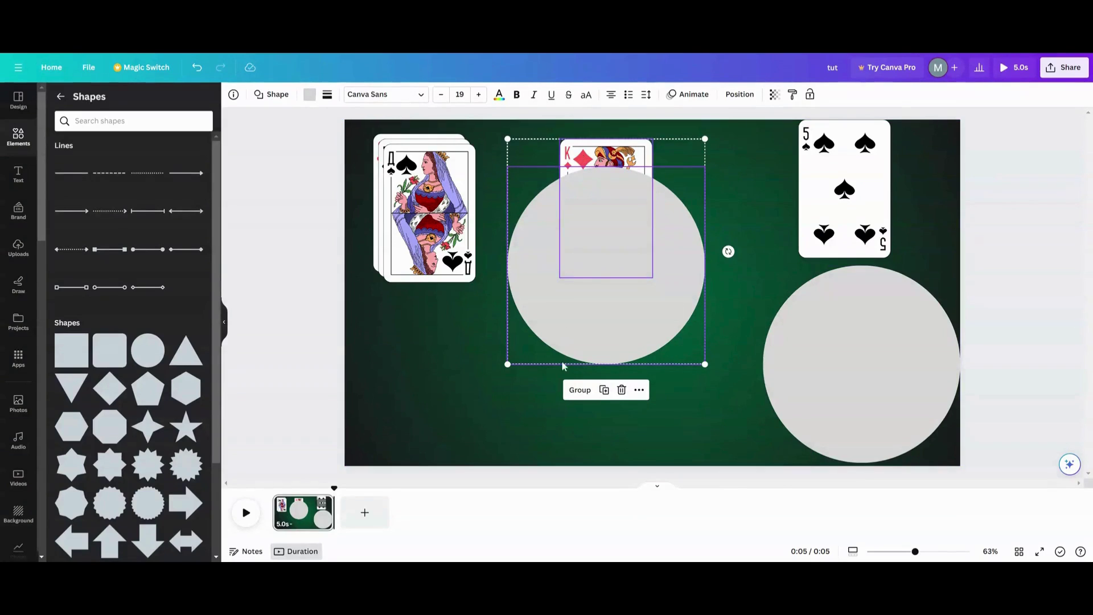
click(579, 390)
click(233, 95)
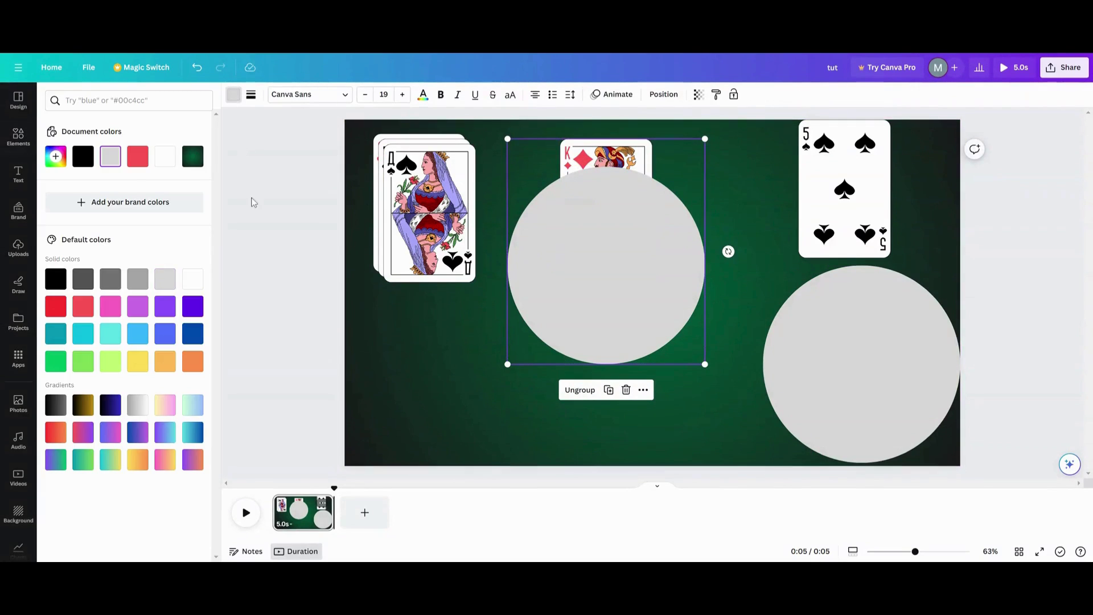
click(553, 268)
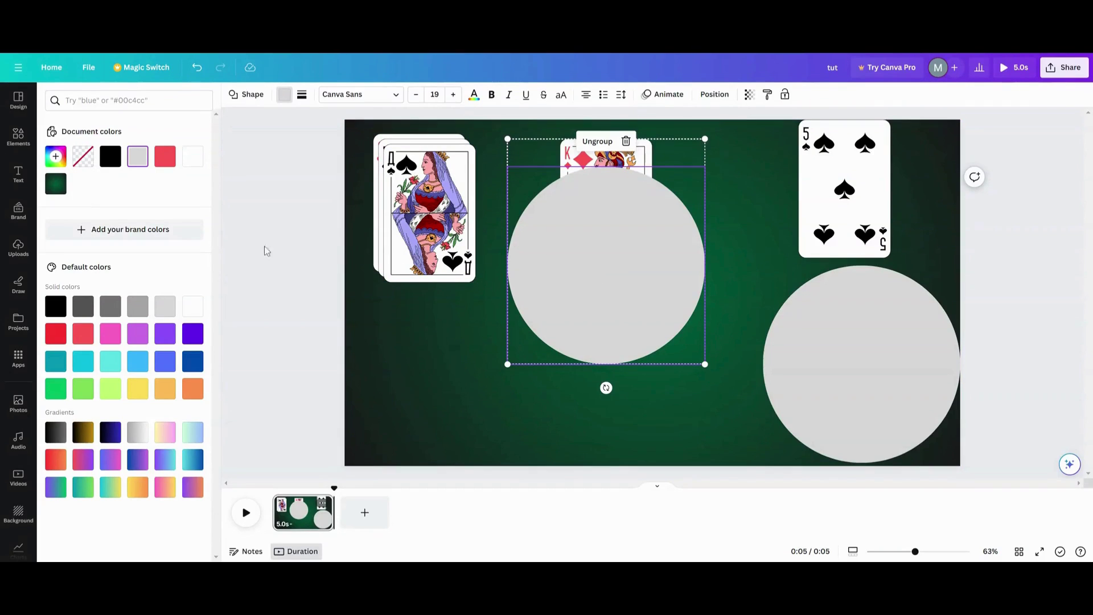
click(88, 162)
drag(599, 226, 840, 207)
Pull the Queen of spades off the deck and cover it with the grey circle.
drag(471, 212, 665, 239)
drag(856, 398, 610, 322)
drag(530, 148, 598, 254)
Group the Queen with its circle and make it transparent, then undo both changes.
click(588, 133)
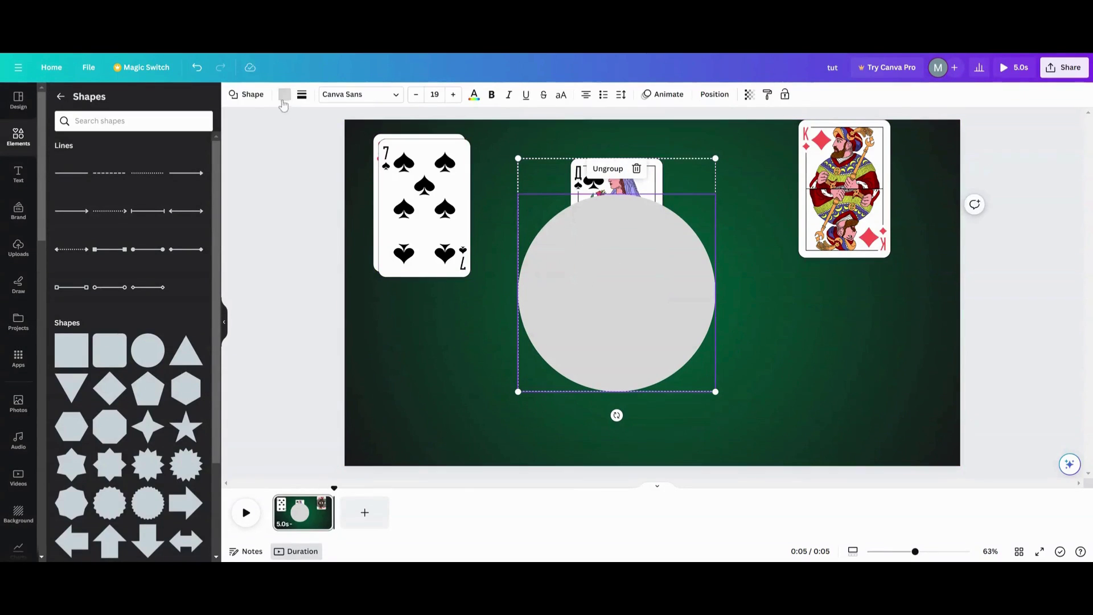
click(283, 94)
click(80, 158)
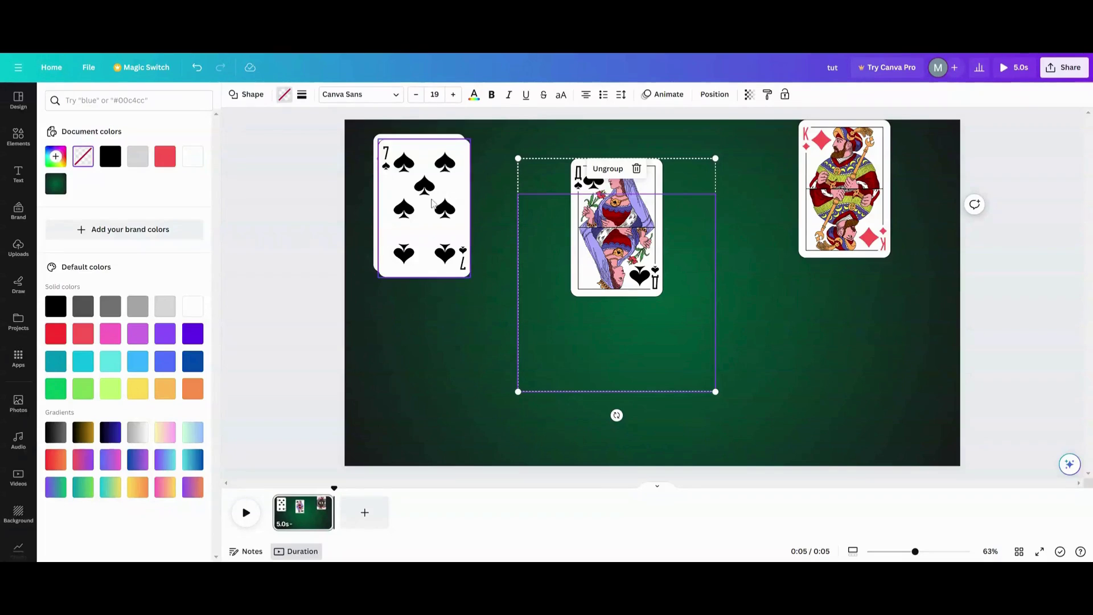
click(198, 71)
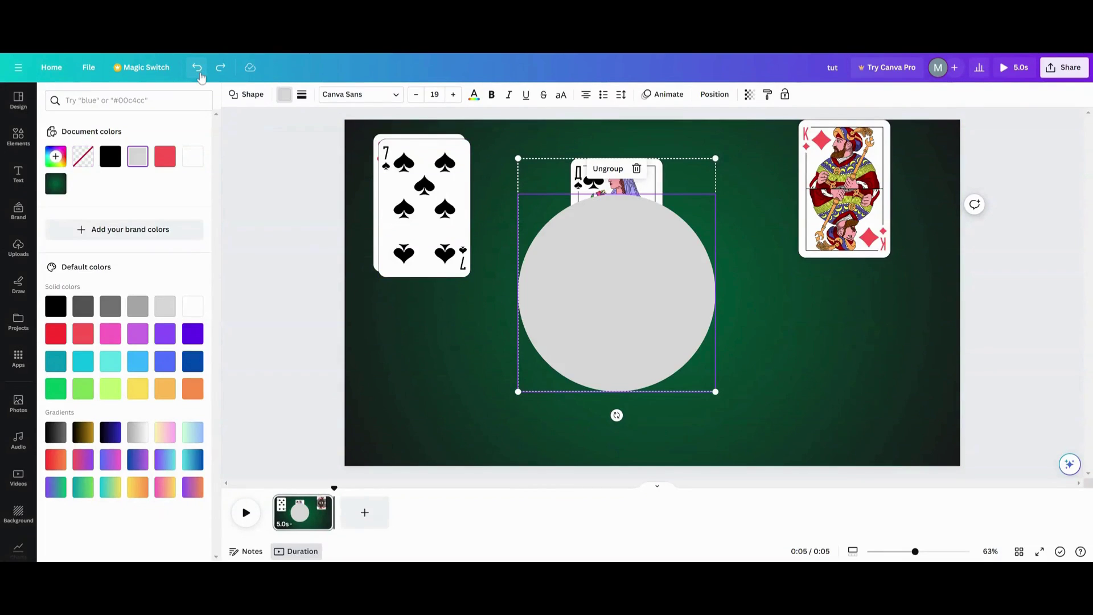
click(600, 169)
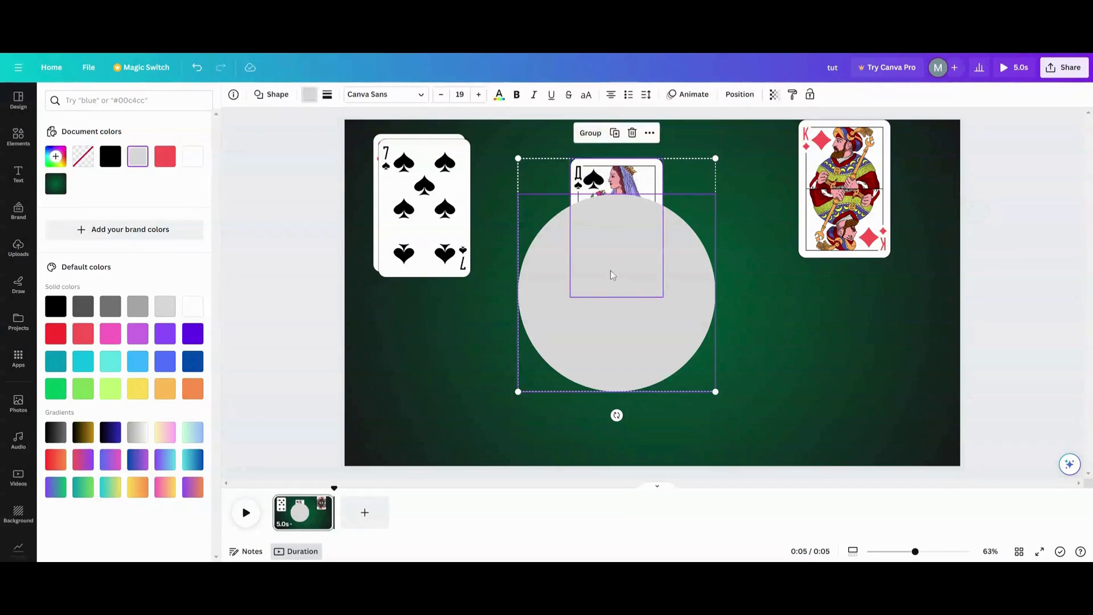
Duplicate the grey circle, group the Queen with a no-color circle, and stack it onto the King.
click(605, 350)
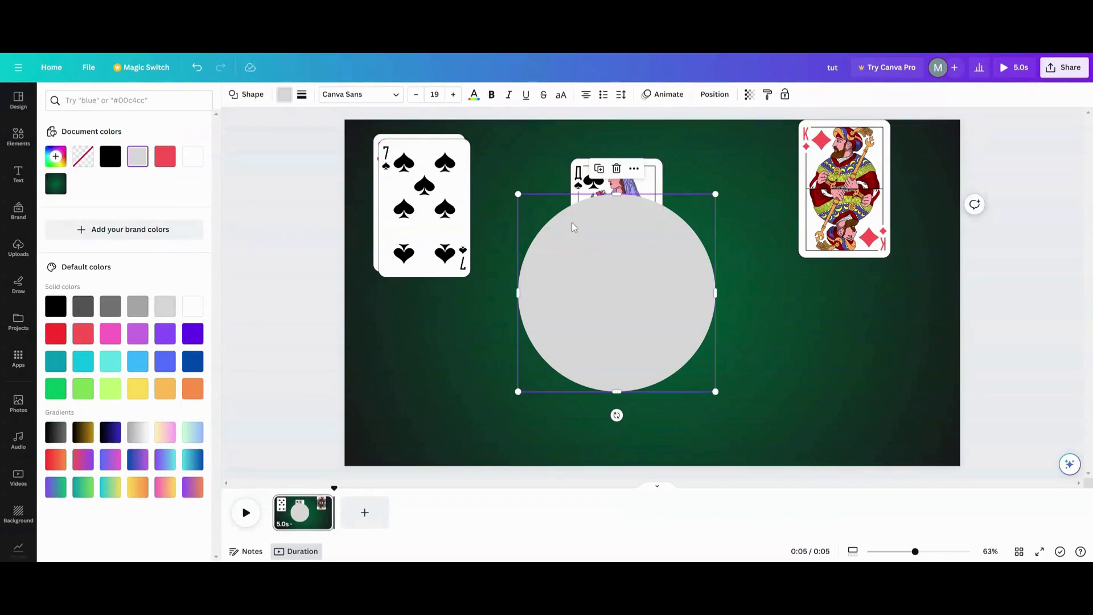
key(ctrl+d)
drag(607, 263, 828, 345)
drag(601, 255, 607, 260)
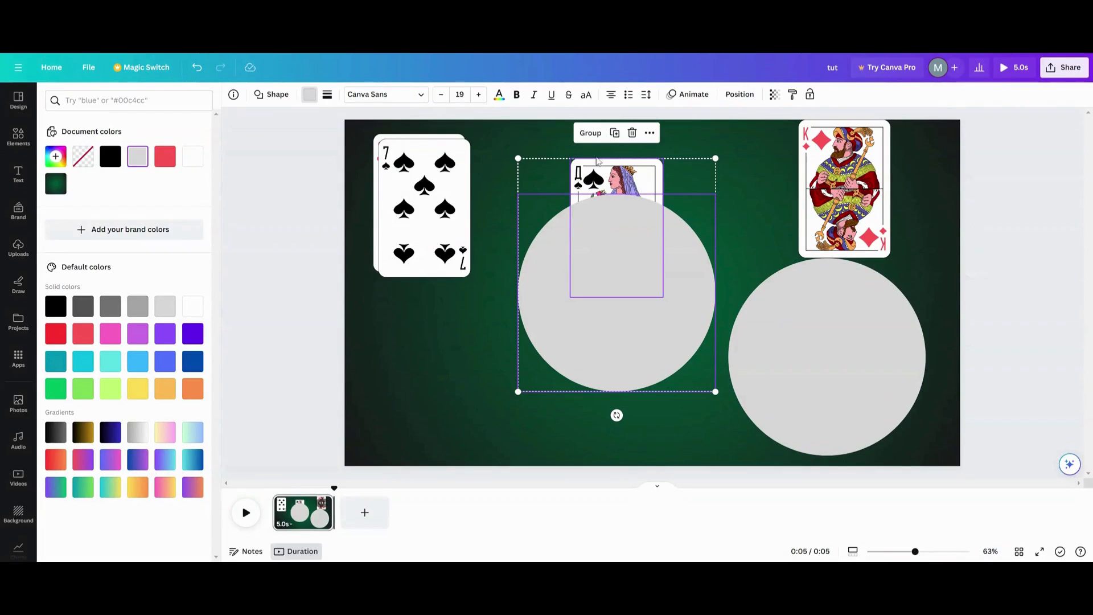
click(590, 133)
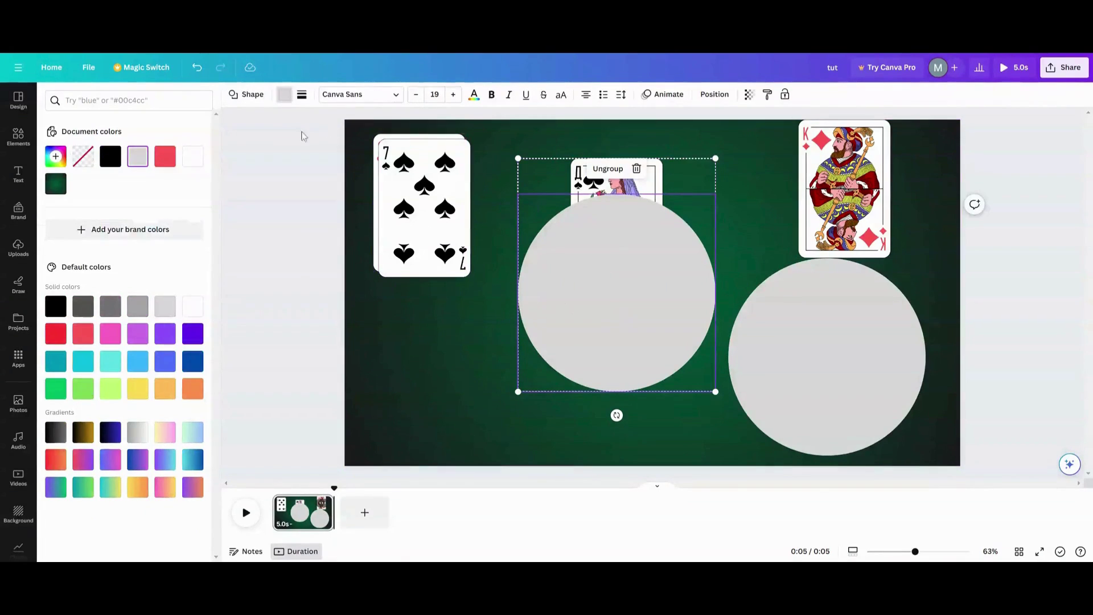
click(83, 156)
drag(570, 273, 793, 245)
Pull out the 7 of spades, group it with a no-color circle copy, and stack it onto the King.
drag(450, 208, 634, 227)
click(803, 377)
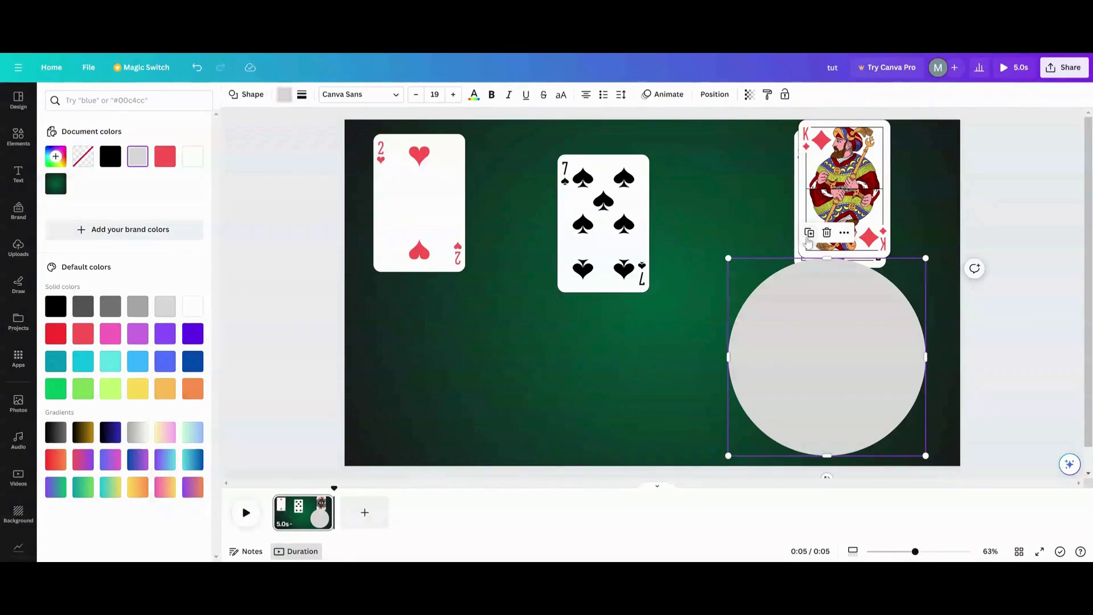
drag(815, 309, 585, 262)
drag(541, 151, 611, 227)
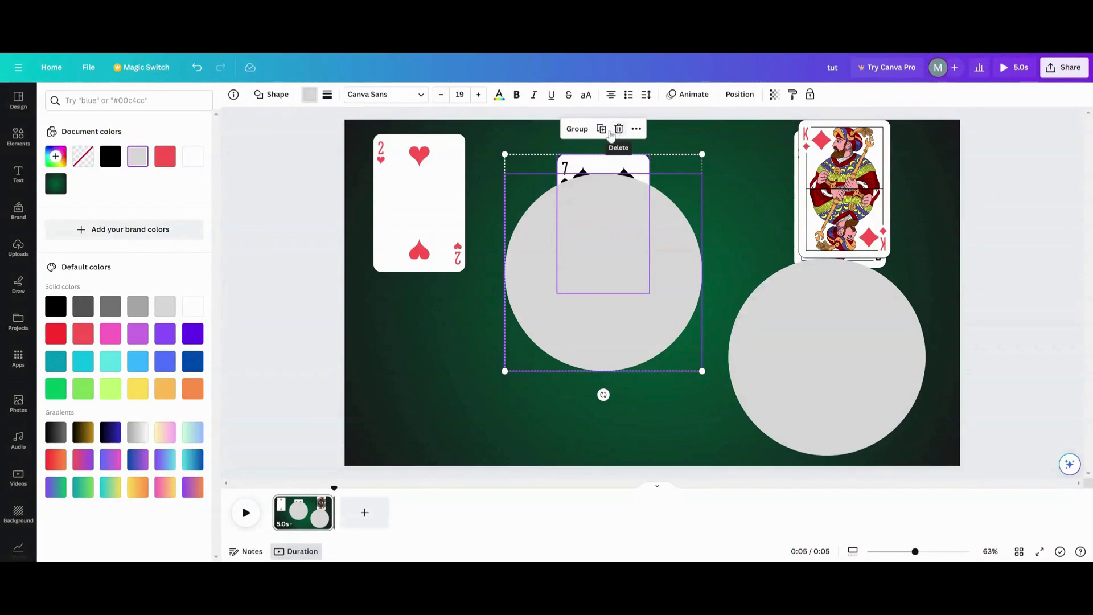
click(577, 129)
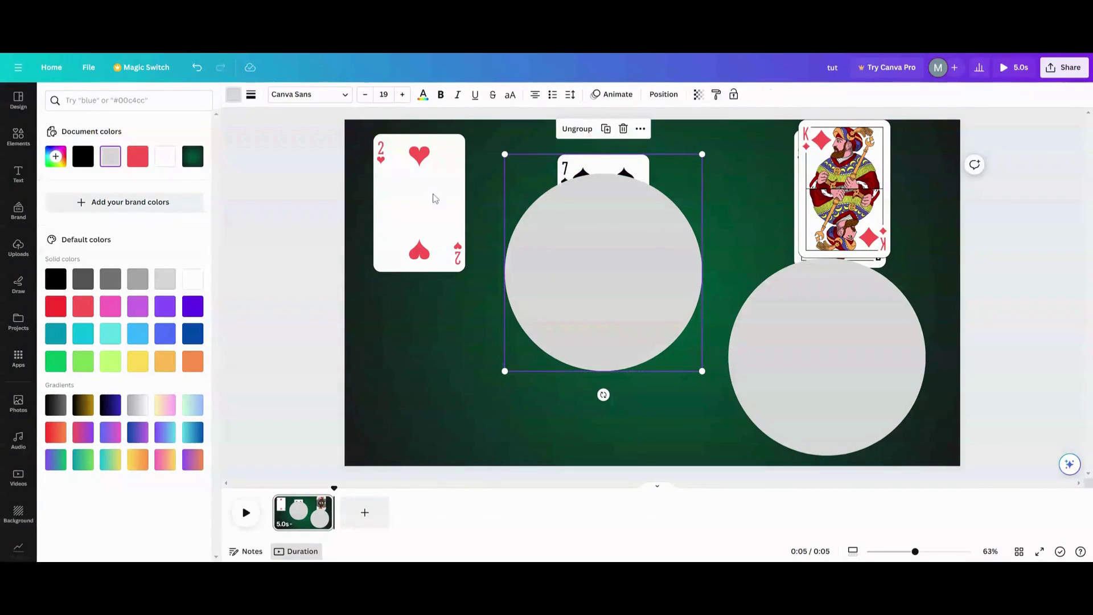
click(619, 268)
click(83, 157)
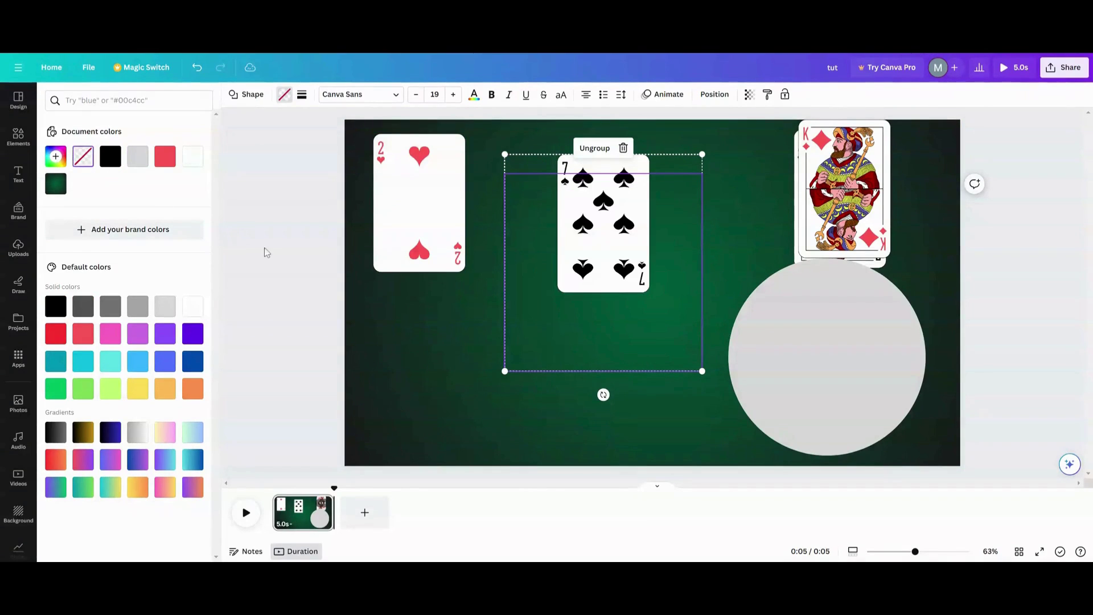
drag(545, 288, 782, 254)
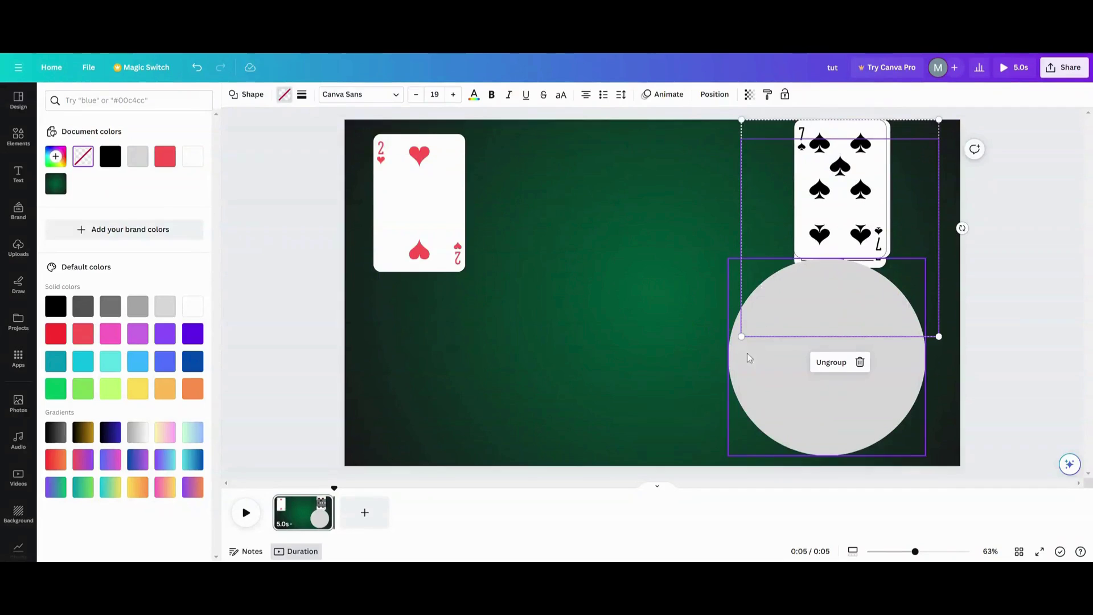
Move the 2 of hearts toward the centre and centre a grey circle over it.
drag(378, 205, 555, 247)
click(743, 365)
drag(743, 366, 518, 299)
drag(508, 150, 573, 261)
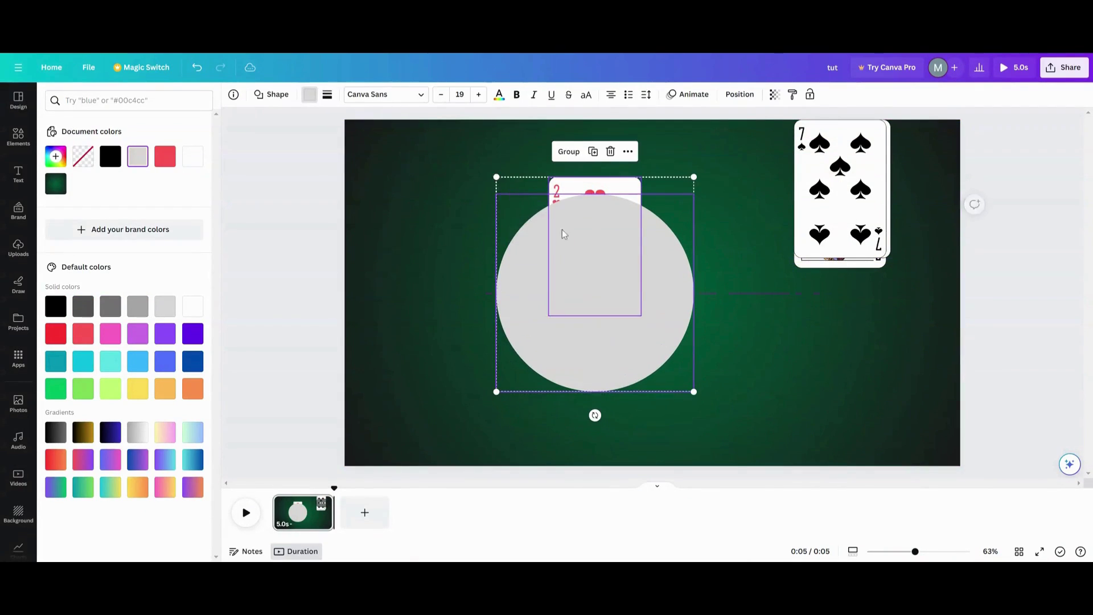
Group the circle with the 2 of hearts and set the circle fill to No color.
click(570, 159)
click(582, 321)
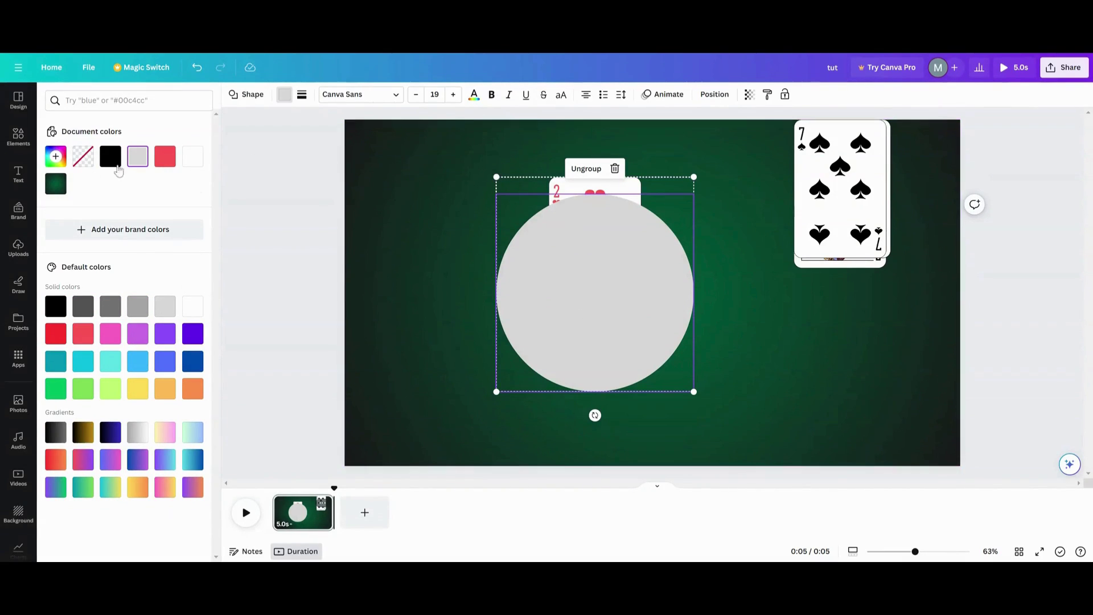
click(90, 161)
drag(415, 146, 486, 217)
Move the 7 of spades, King, 5 of spades, Queen and 4 of spades onto the 2 of hearts.
drag(852, 206, 611, 265)
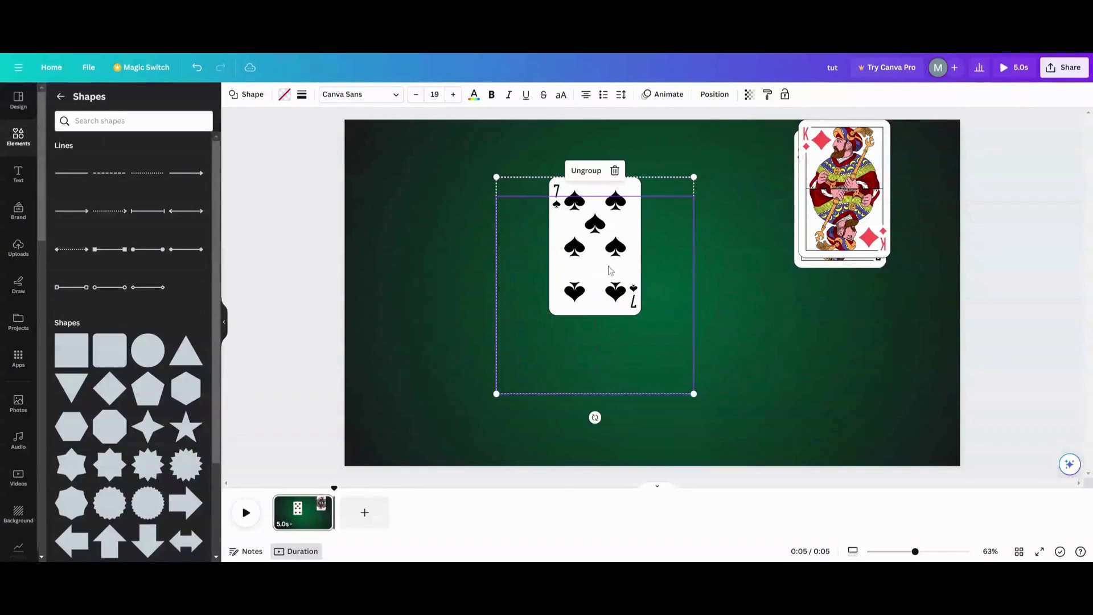
drag(847, 183, 609, 238)
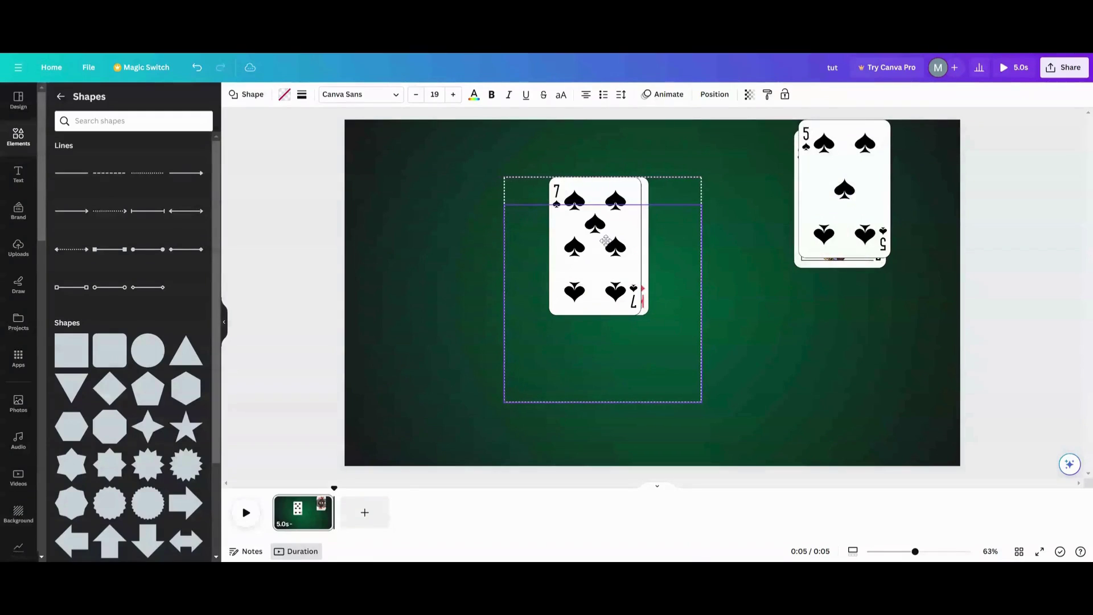
drag(822, 194, 611, 233)
drag(837, 187, 595, 238)
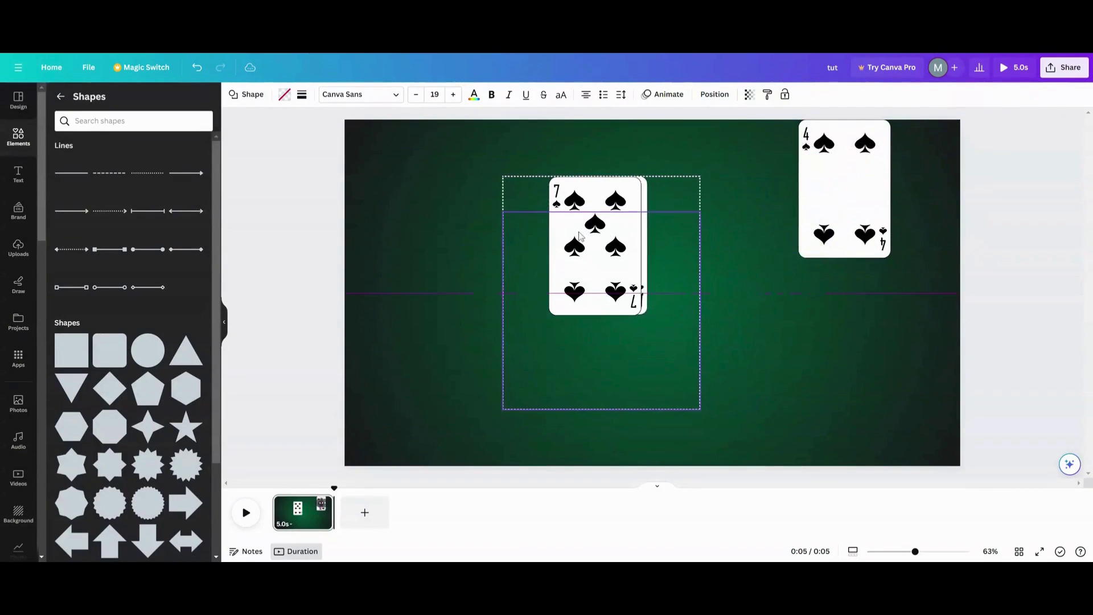
drag(822, 171, 577, 223)
Select the whole card stack, centre it on the page, and resize it slightly.
drag(442, 173, 697, 306)
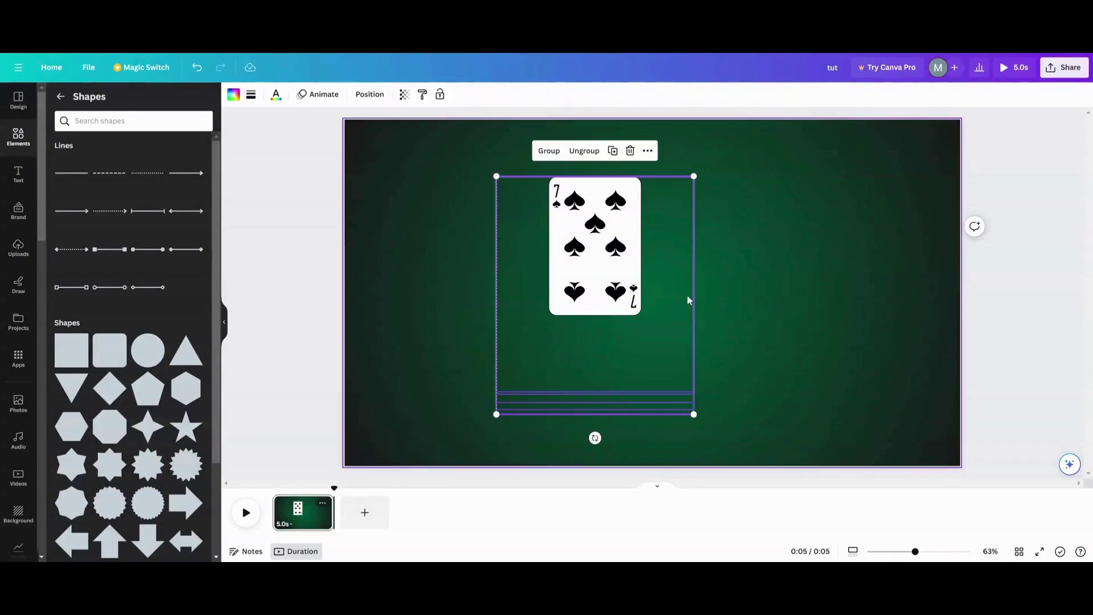
drag(582, 272, 637, 270)
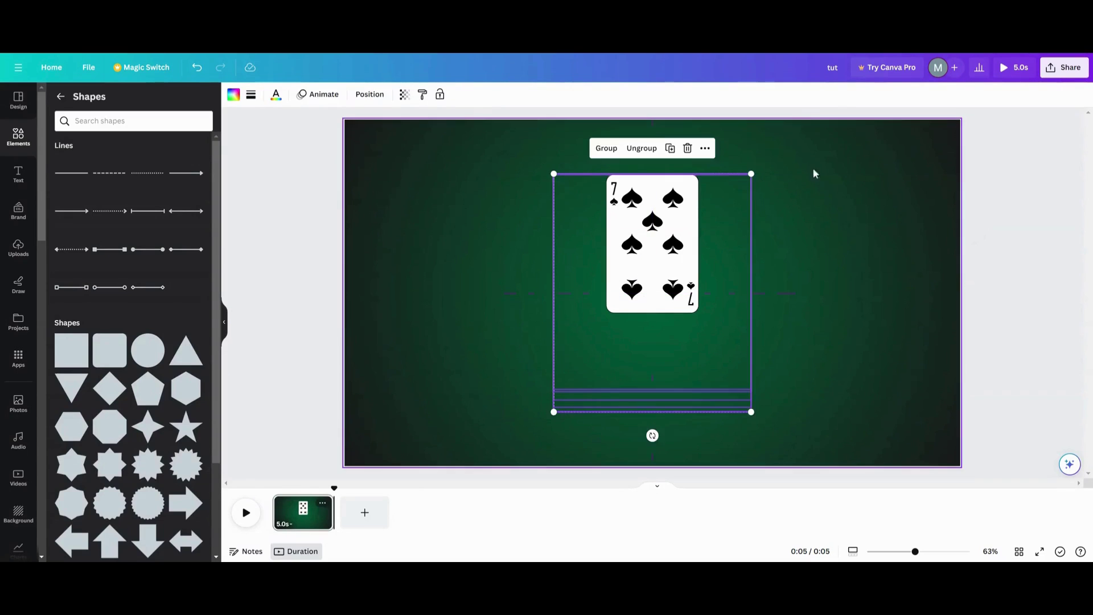
mouse_move(751, 174)
mouse_down()
mouse_move(778, 164)
mouse_move(745, 182)
mouse_up()
Duplicate the page, then tilt the 7 of spades about 43° on the copy to reveal the 2 of hearts.
click(511, 281)
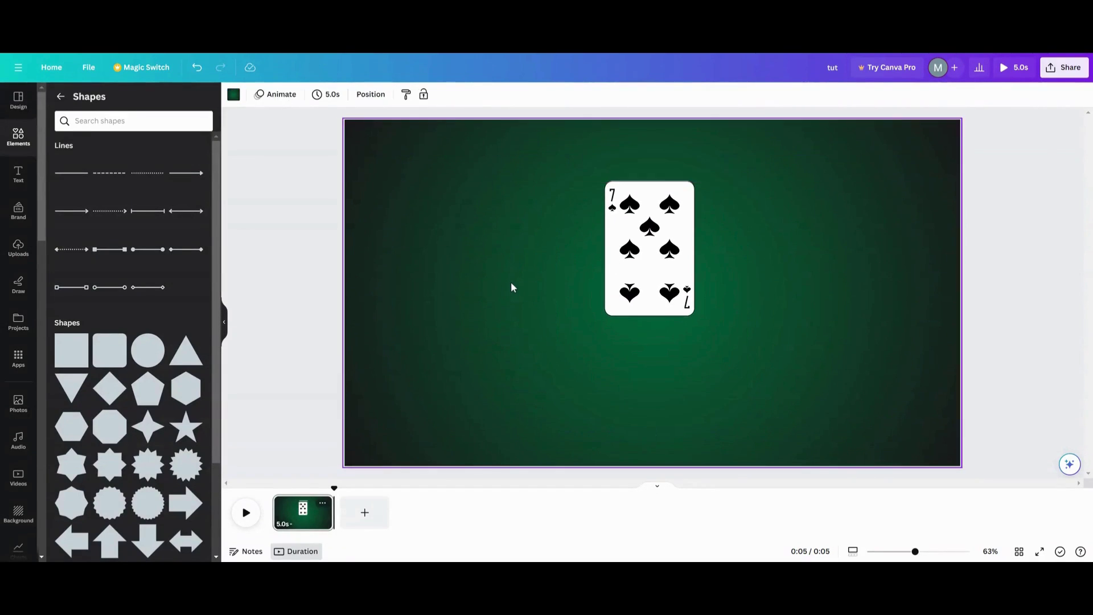
click(322, 504)
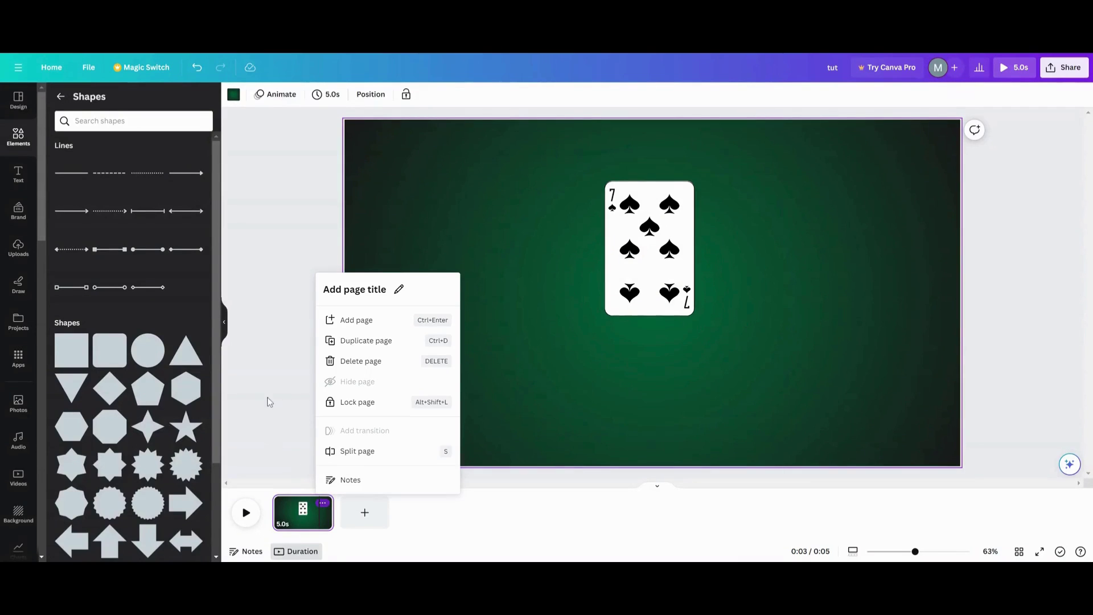
click(366, 344)
click(636, 317)
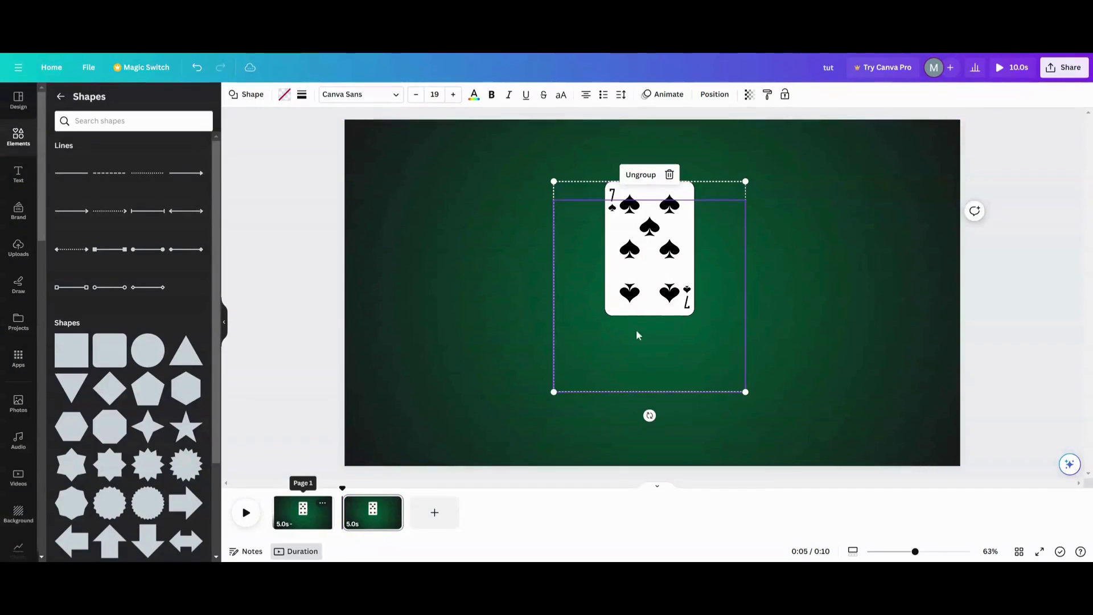
drag(649, 415, 561, 380)
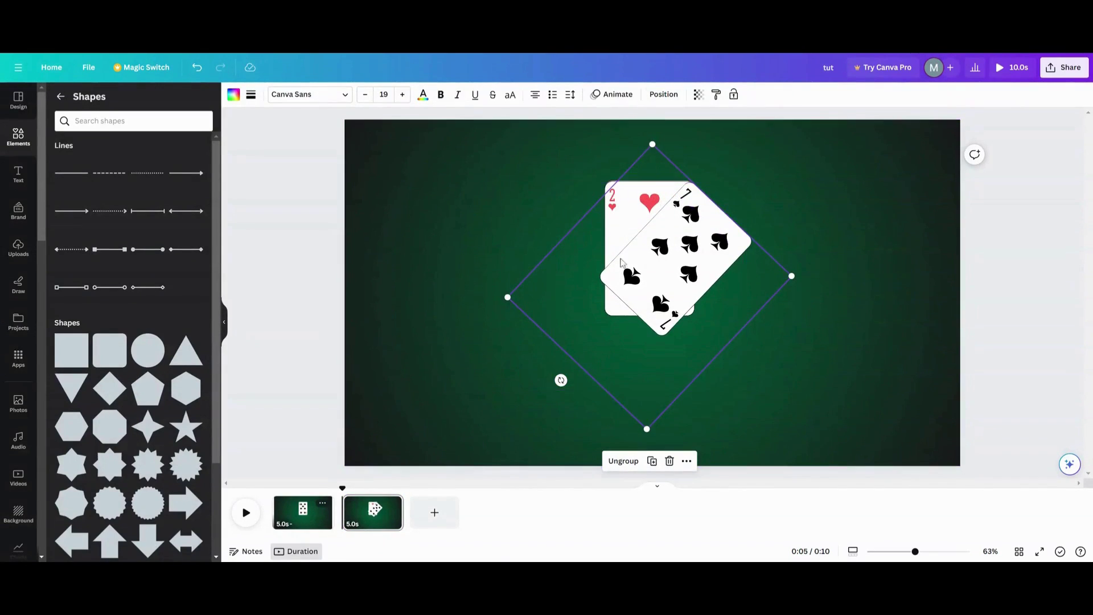
Rotate the king, 5, queen and 4 layers on page 2 to different angles, such as -23° and -4°, to fan the hand.
click(663, 94)
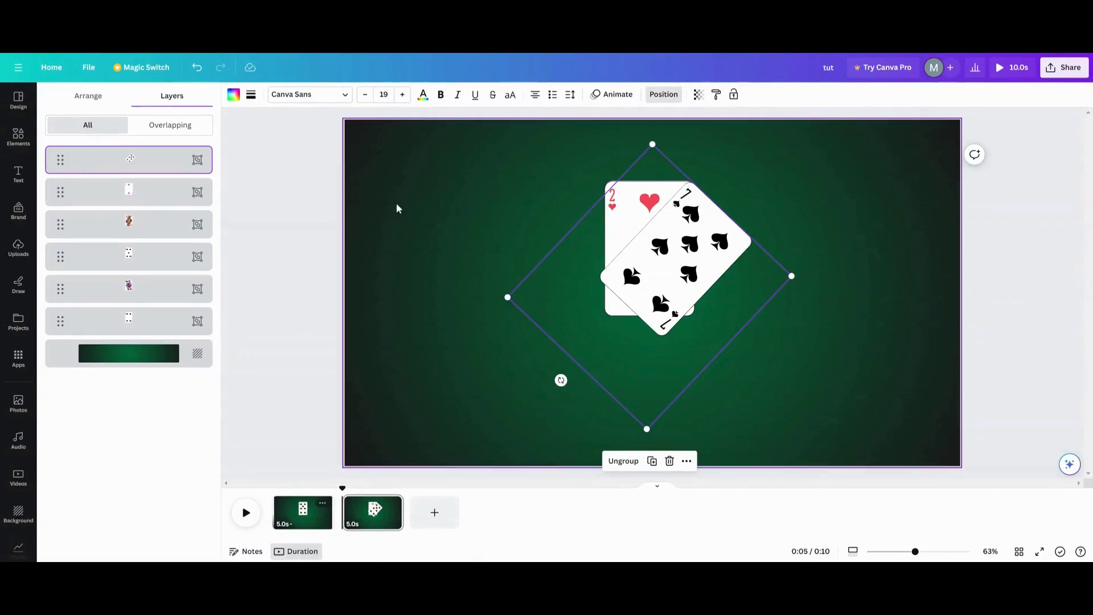
click(158, 195)
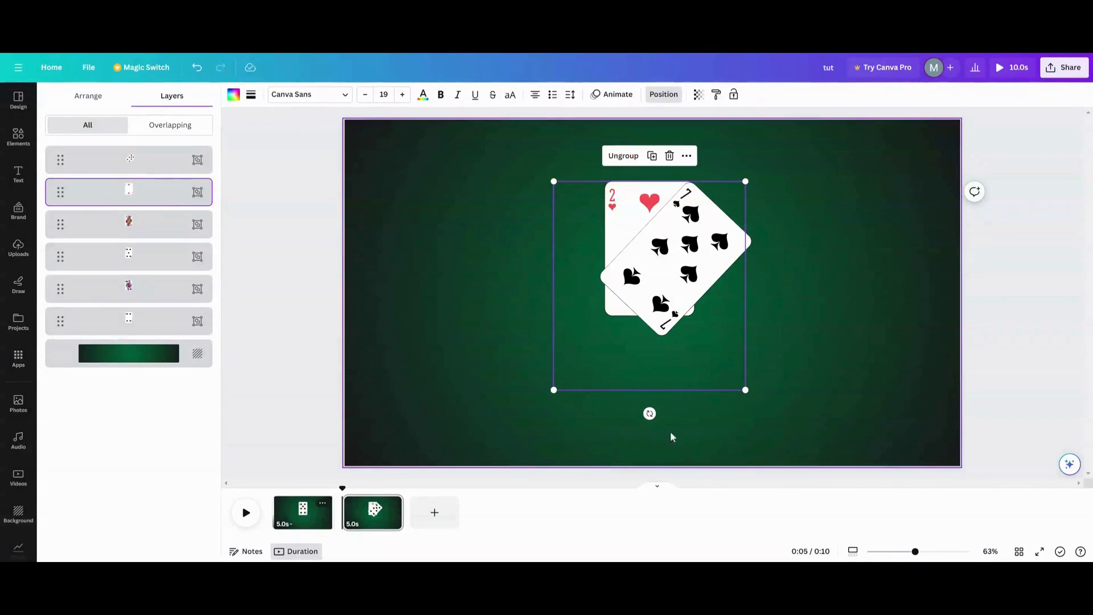
drag(650, 413, 603, 391)
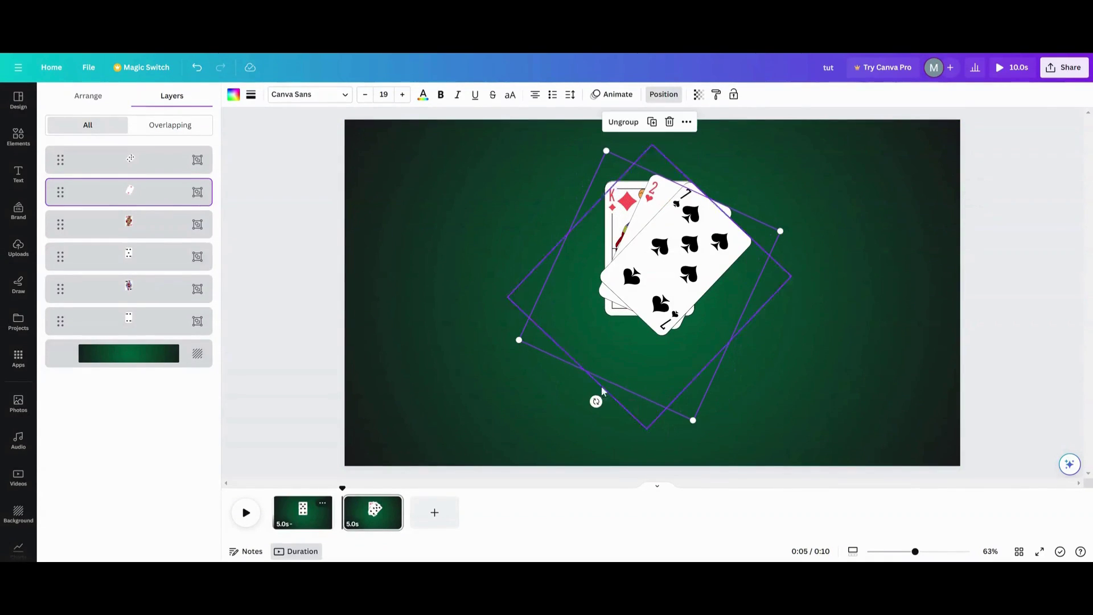
click(154, 228)
drag(649, 423, 680, 439)
click(170, 258)
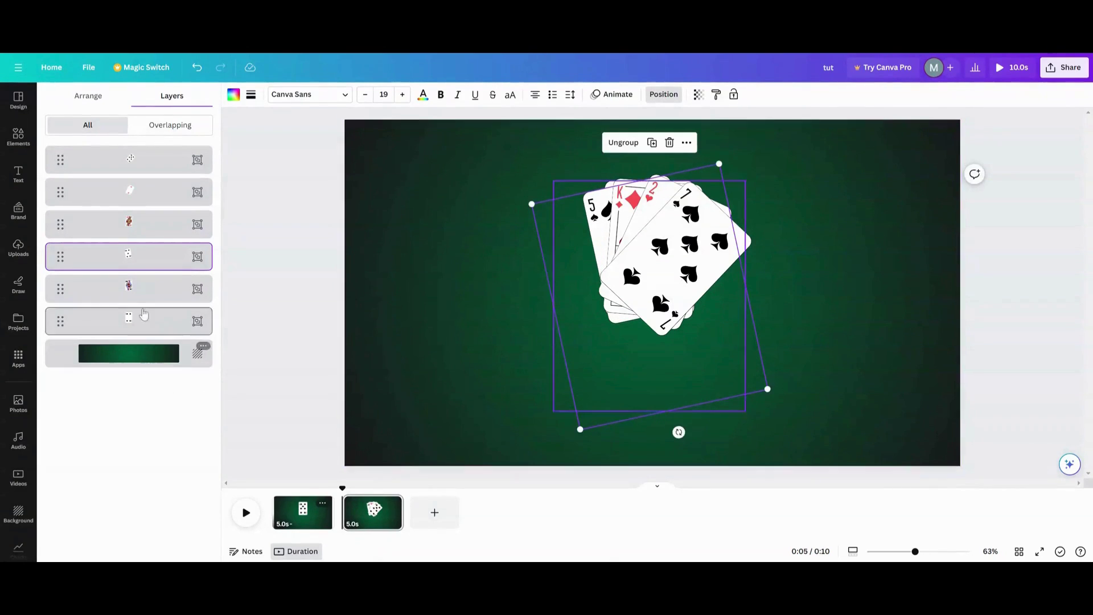
click(150, 292)
drag(649, 430, 722, 441)
click(142, 331)
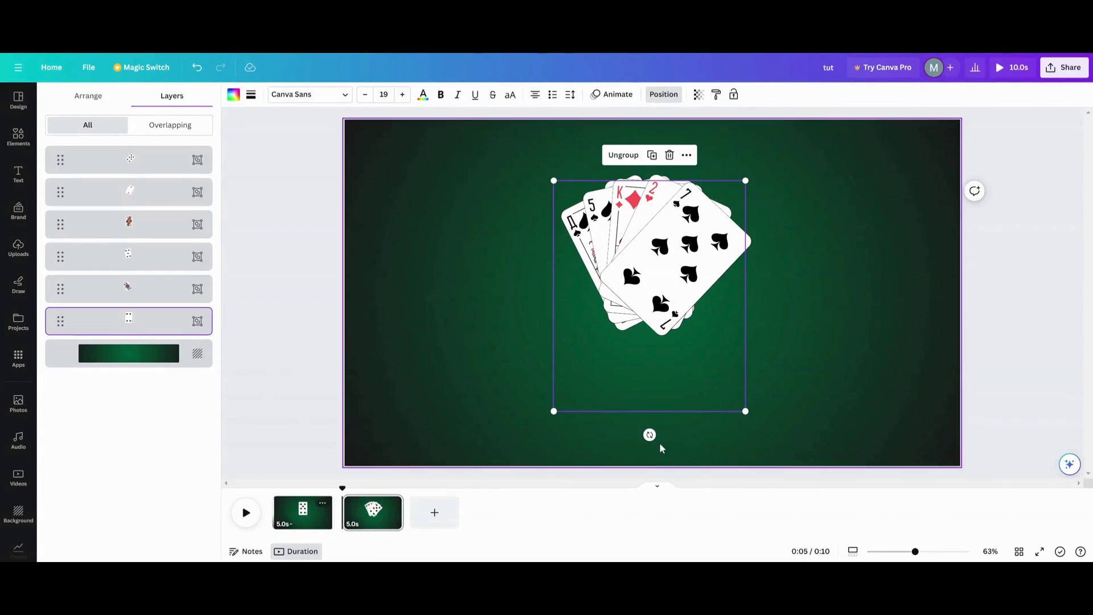
drag(649, 435, 758, 417)
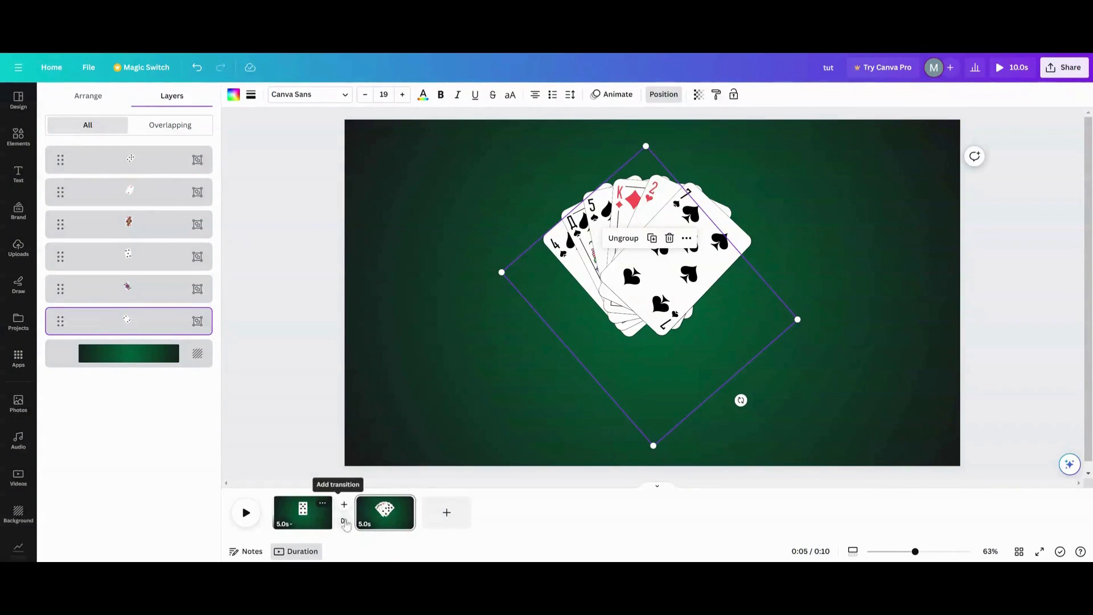
click(397, 239)
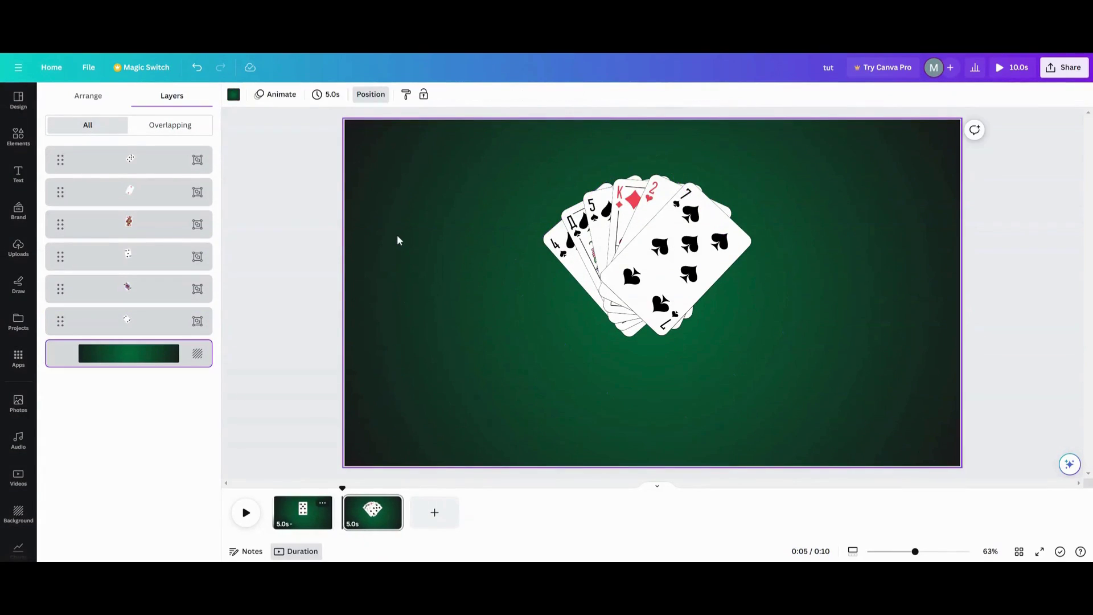
click(234, 95)
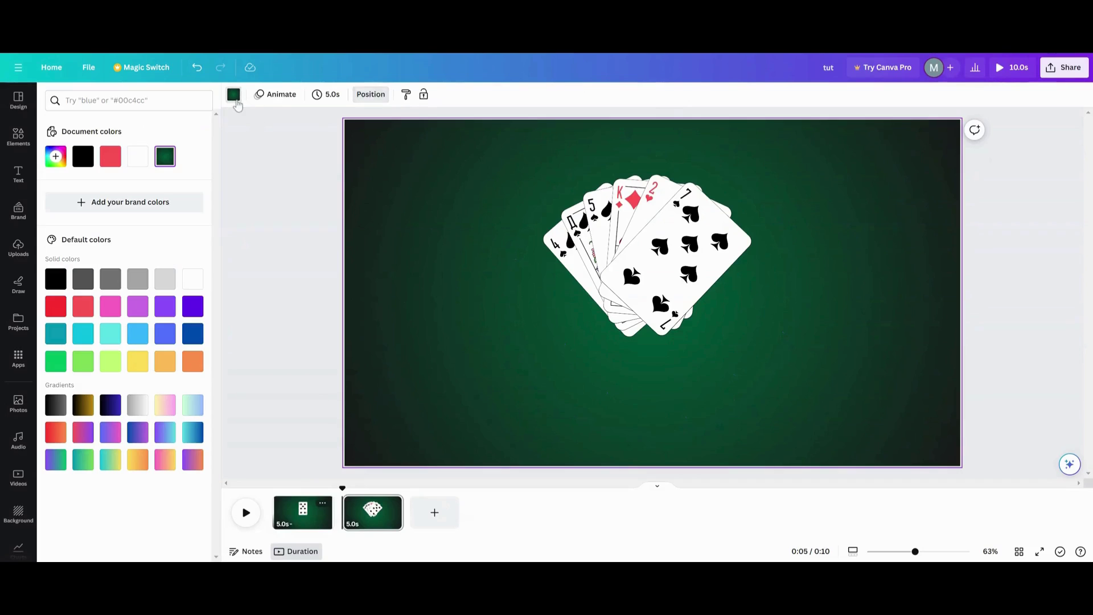
click(165, 157)
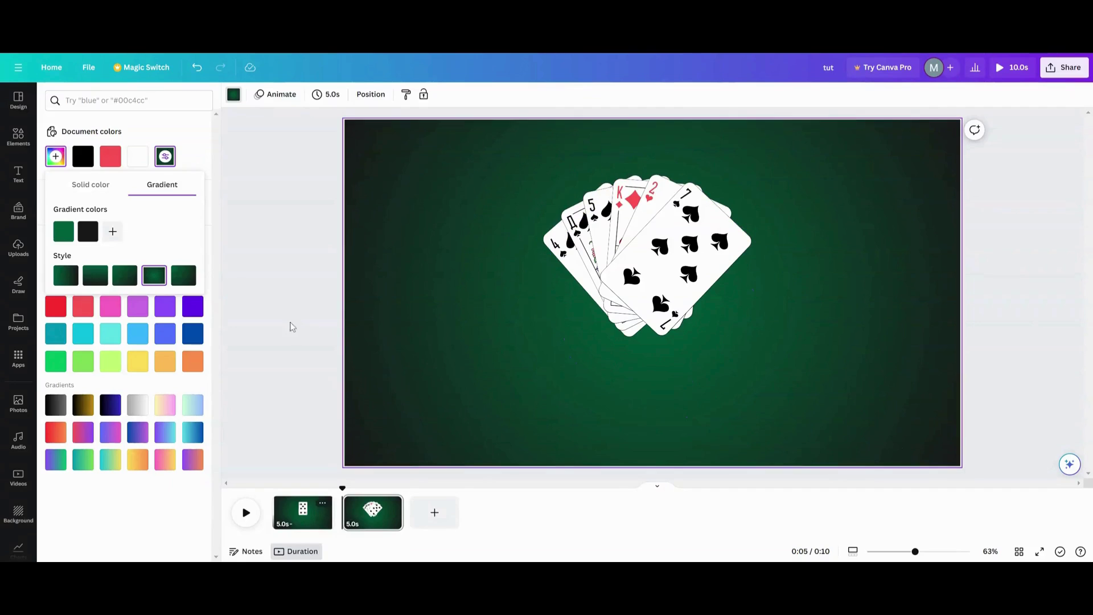
click(264, 357)
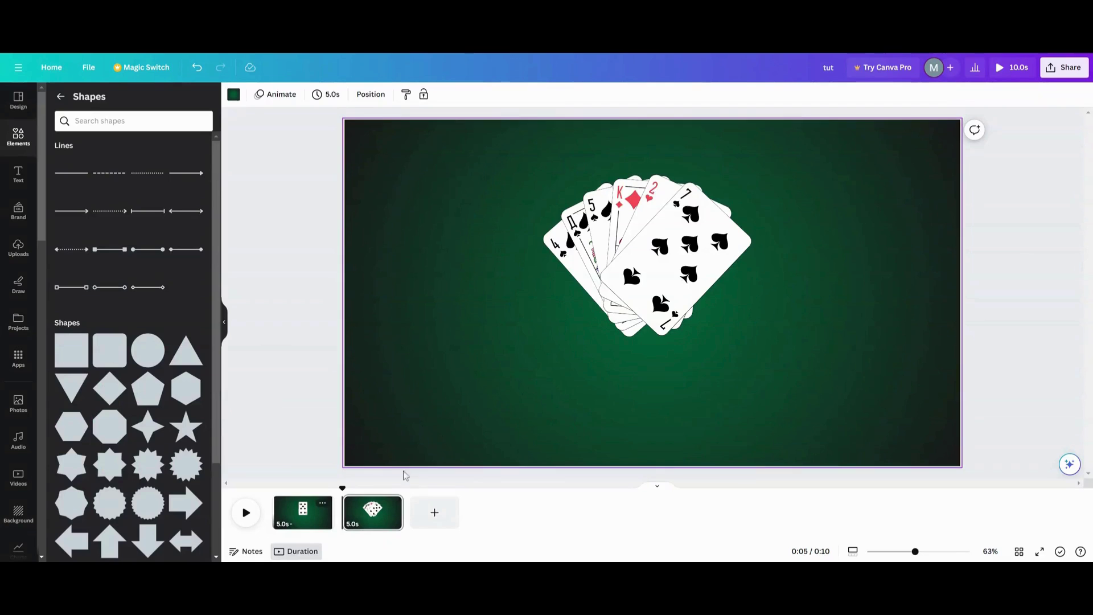
Join pages 1 and 2 with a 2.5-second Match & Move transition, preview it, and duplicate page 1.
click(343, 522)
click(74, 285)
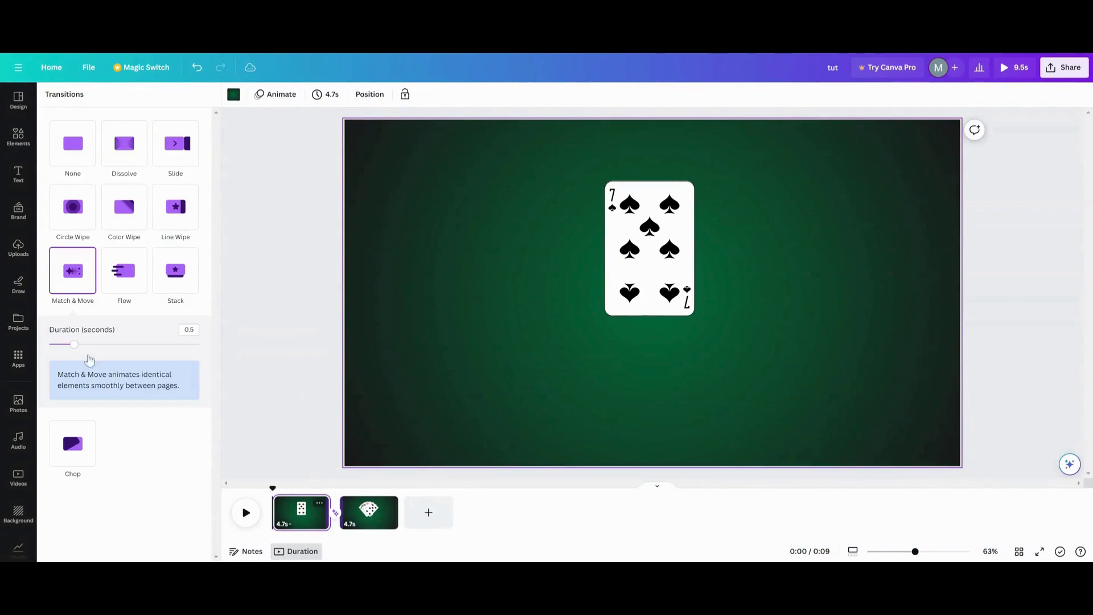
drag(227, 370, 264, 398)
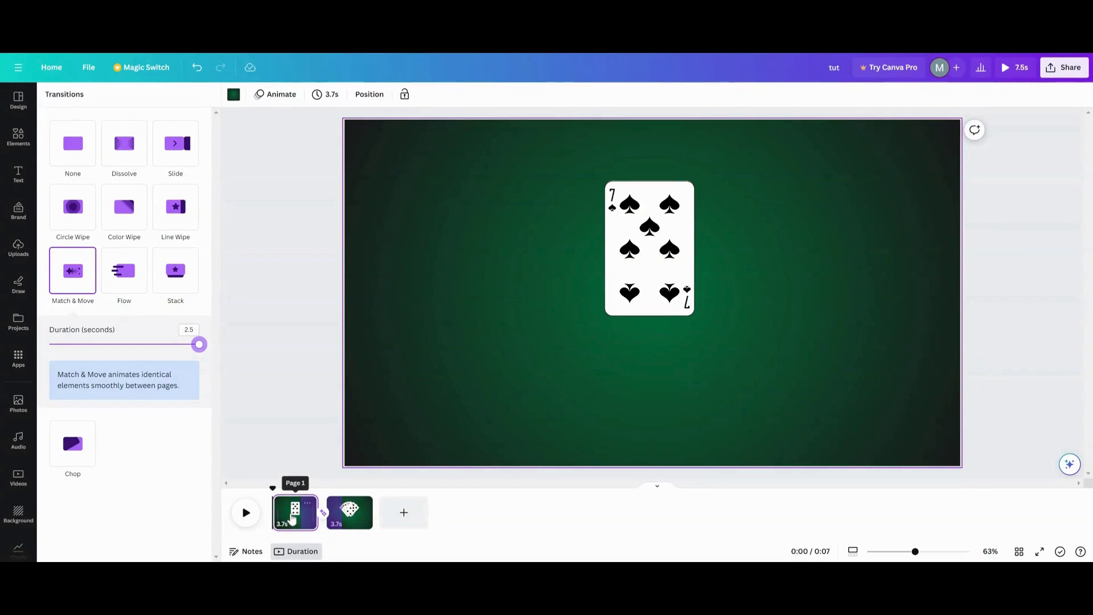
click(280, 521)
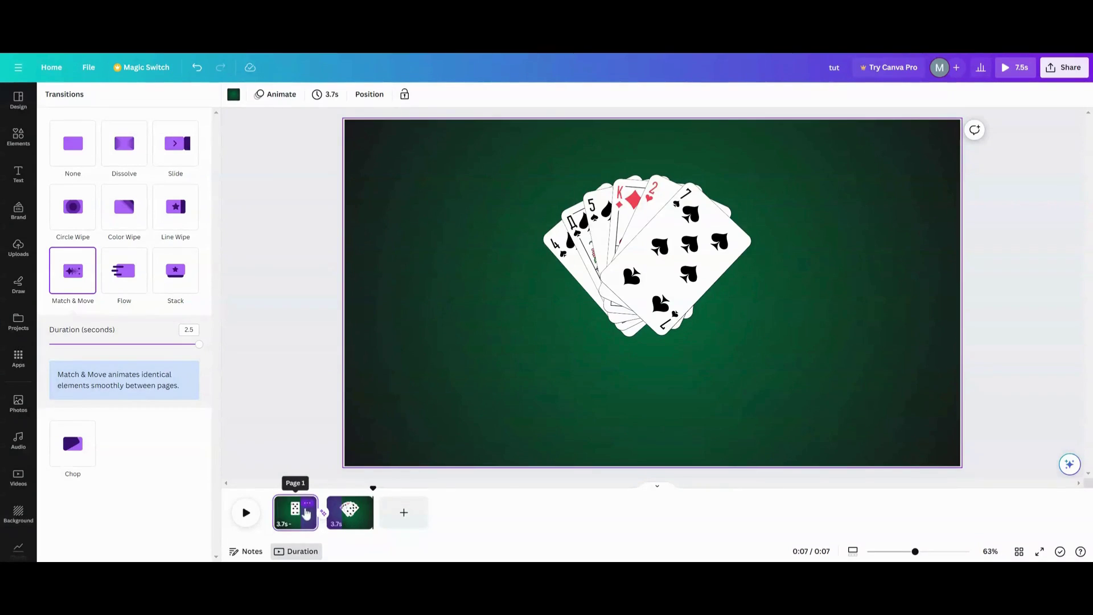
click(306, 506)
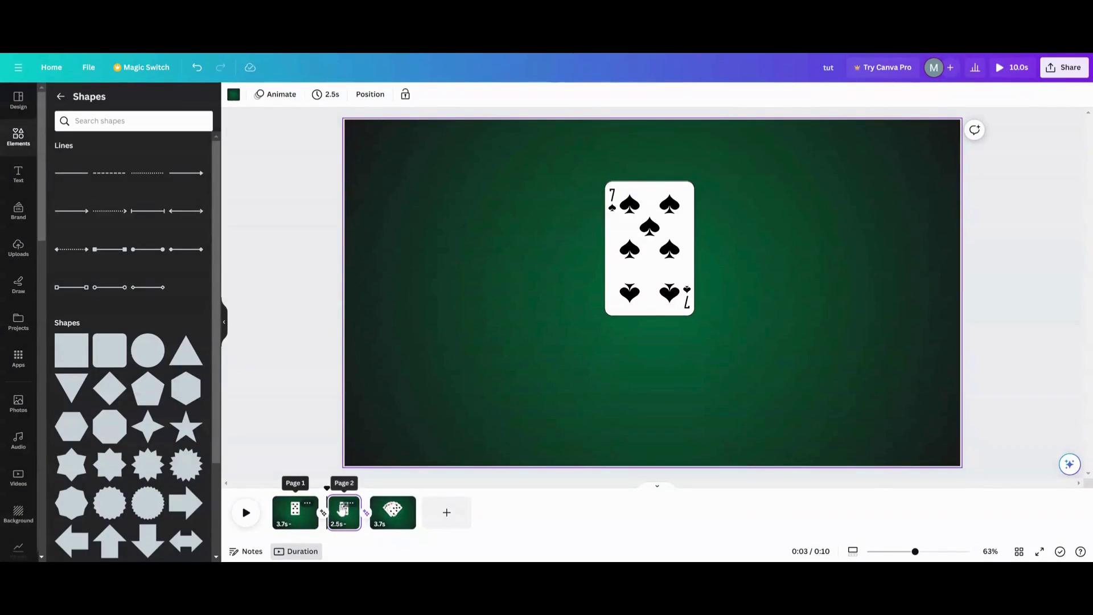
Move the stacked-deck copy to the end and link it to page 2 with a 2.5-second Match & Move.
drag(342, 508, 415, 504)
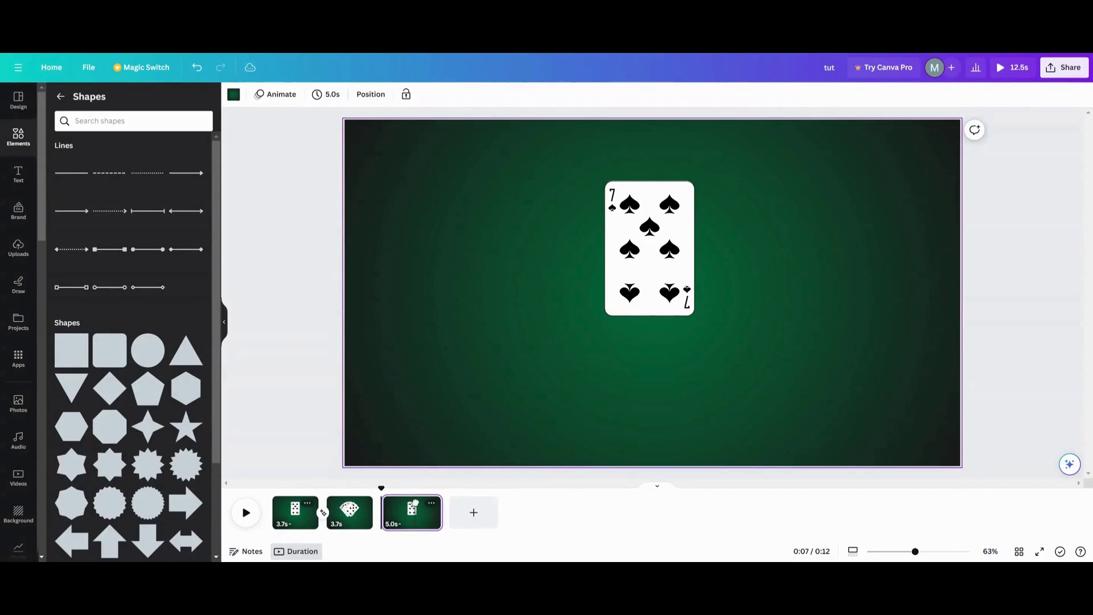
click(380, 512)
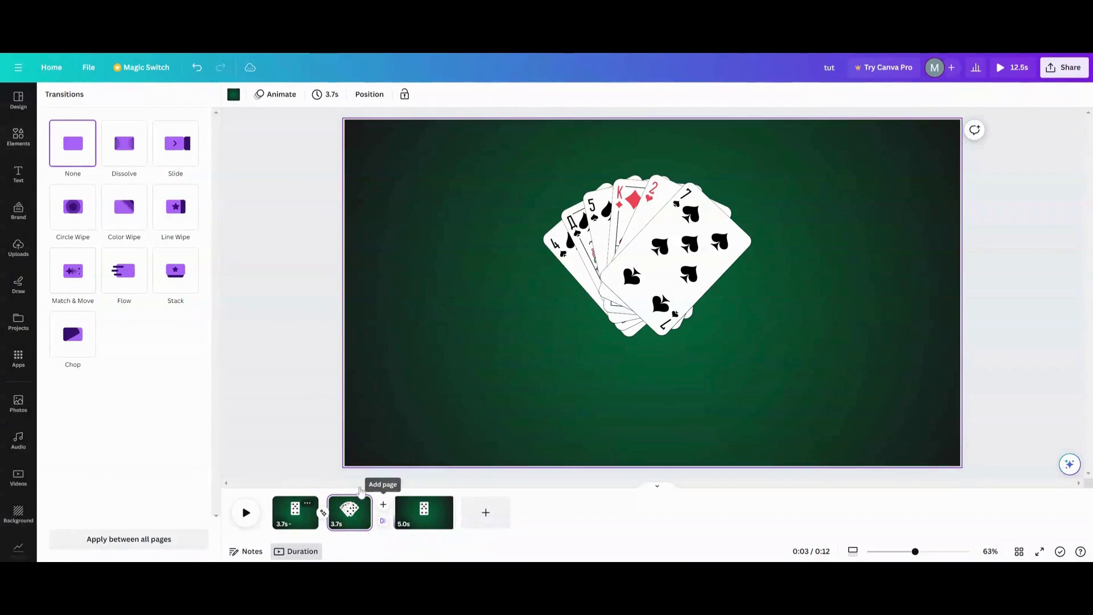
click(80, 281)
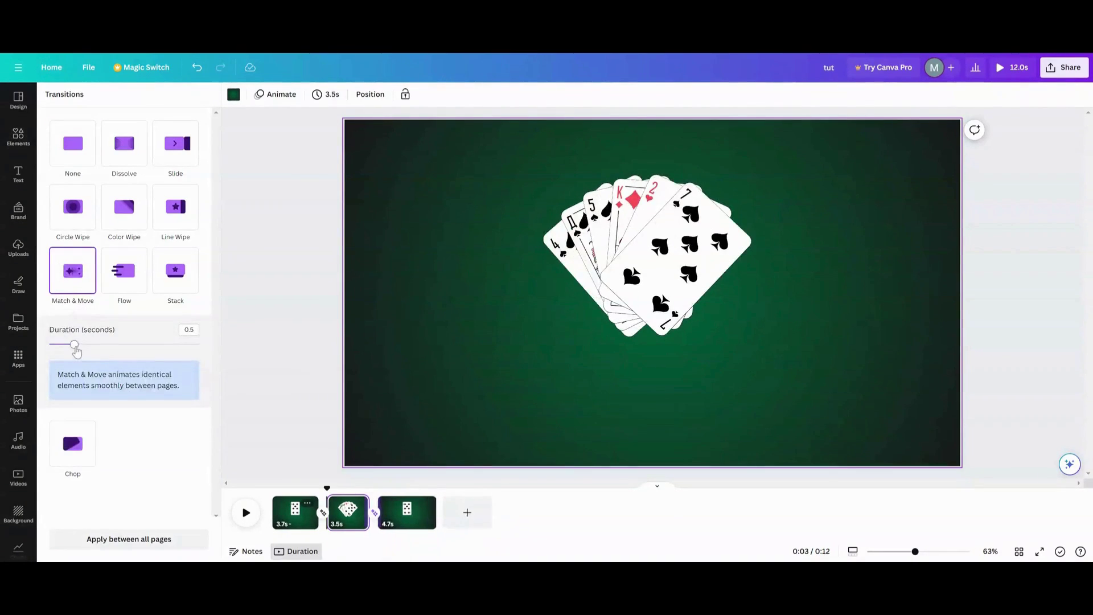
drag(208, 360, 253, 414)
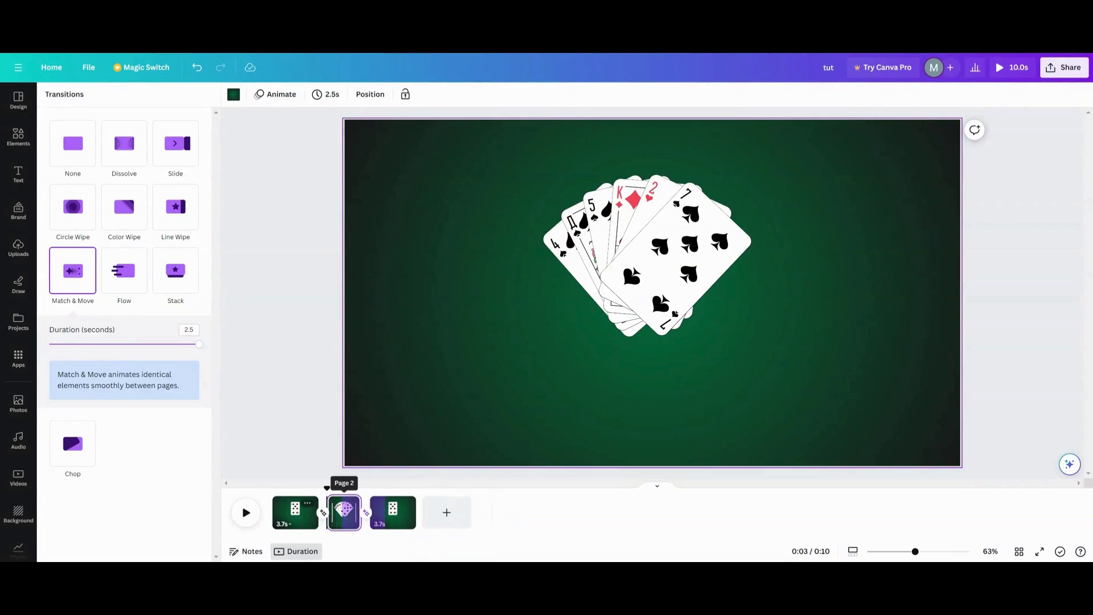
click(411, 520)
click(332, 95)
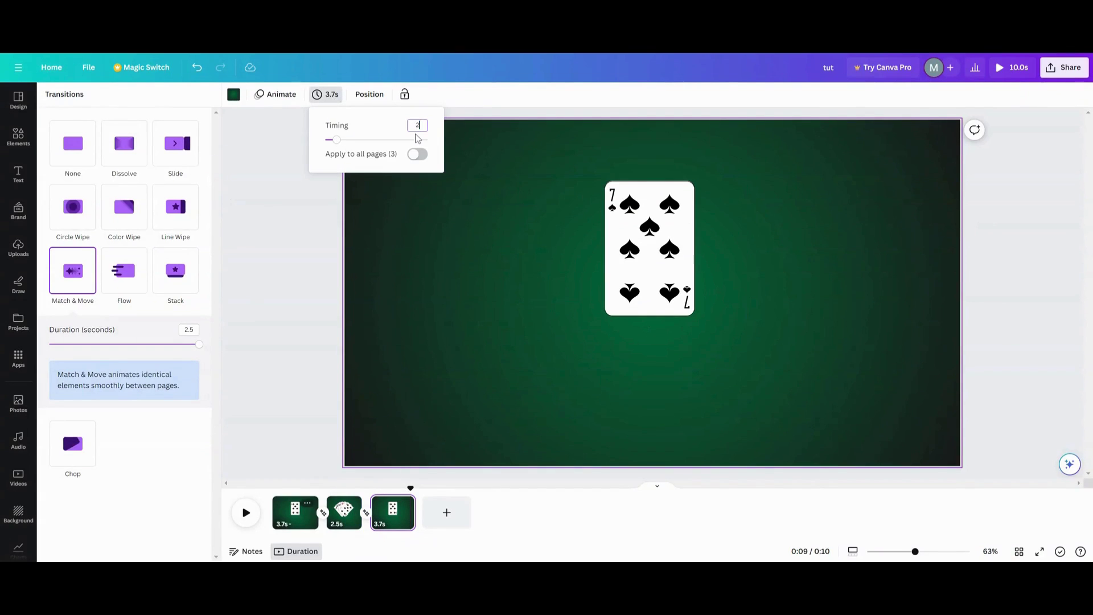
Set a 2.4-second duration on all pages, preview the animation, and duplicate page 3 as page 4.
text(2.4)
click(417, 154)
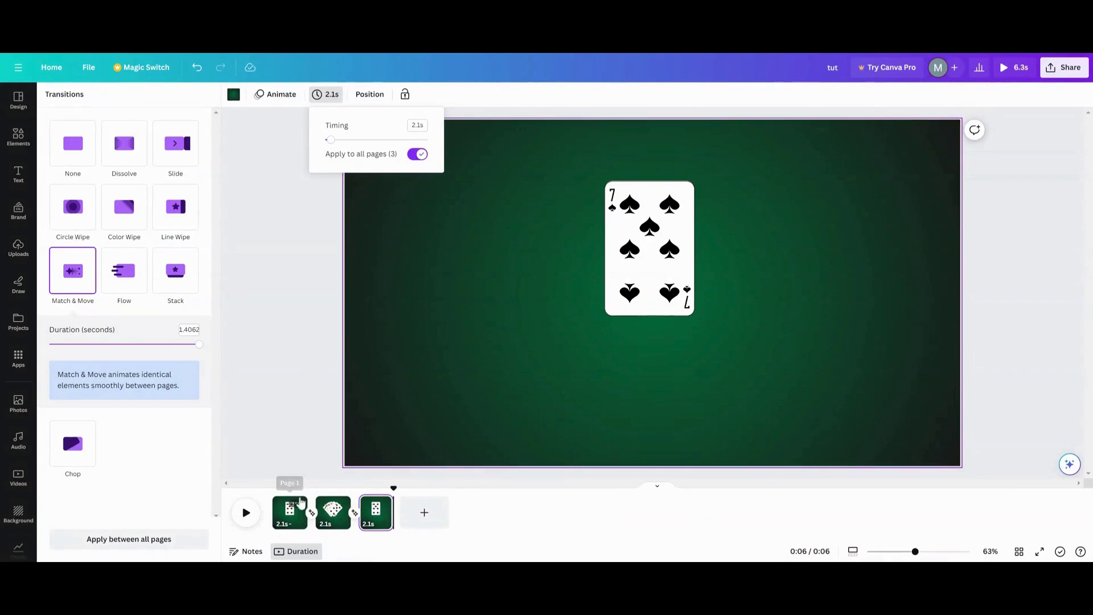
click(246, 513)
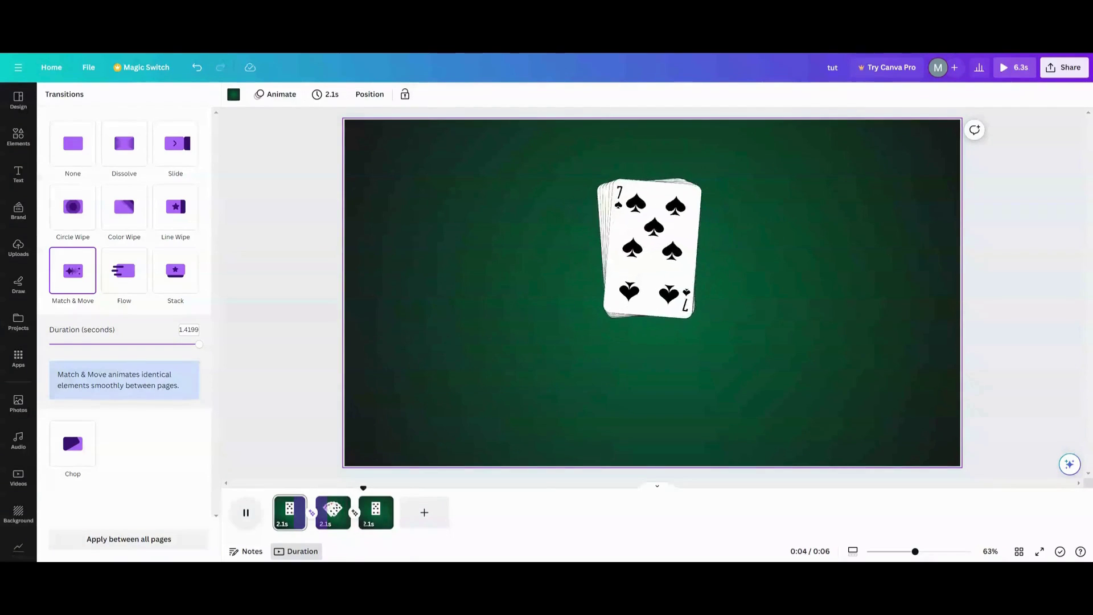
click(382, 503)
click(421, 340)
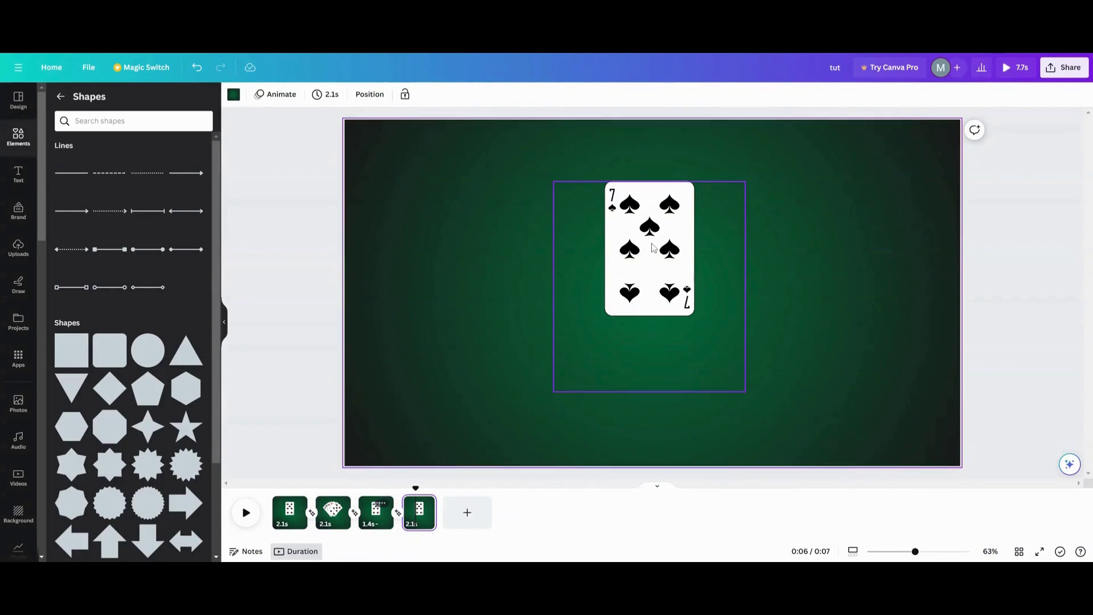
Drag the card deck to the bottom edge and slide the 7 of spades right off the stack.
drag(672, 272, 654, 451)
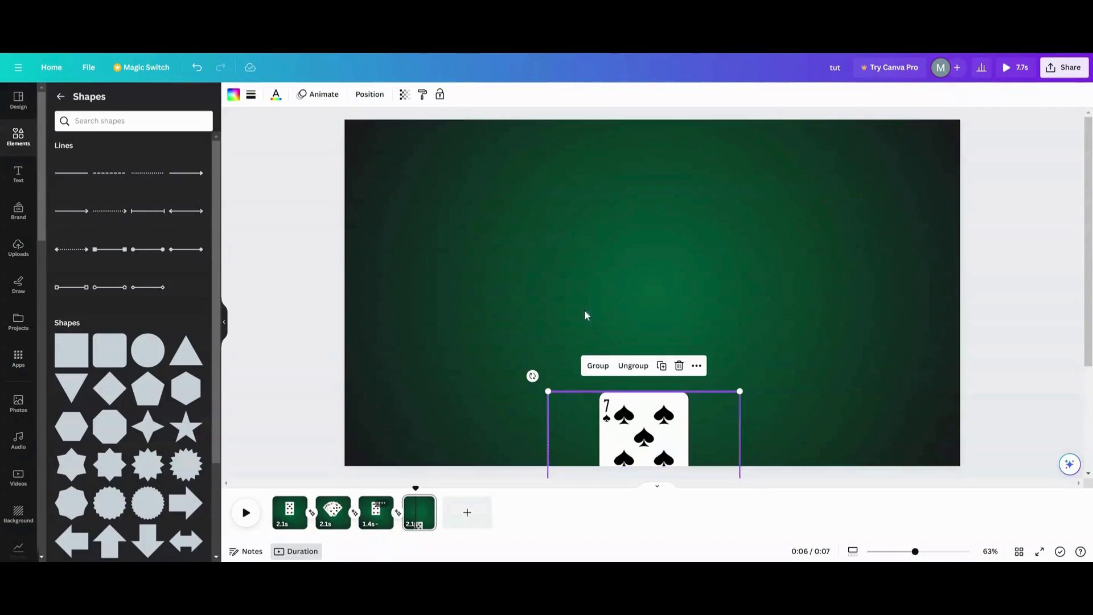
click(365, 97)
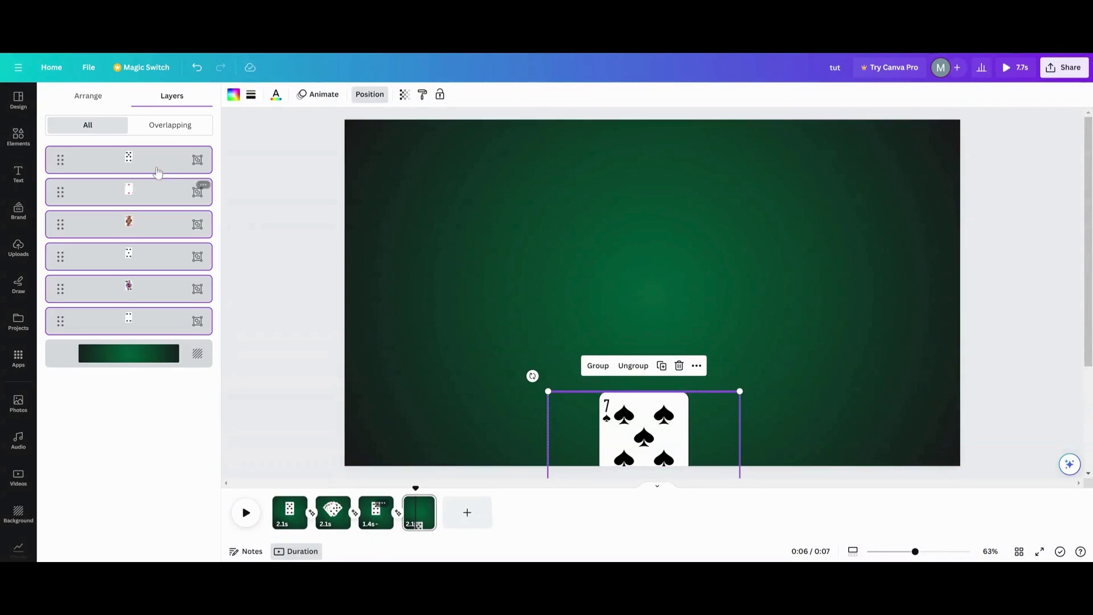
click(365, 222)
click(159, 159)
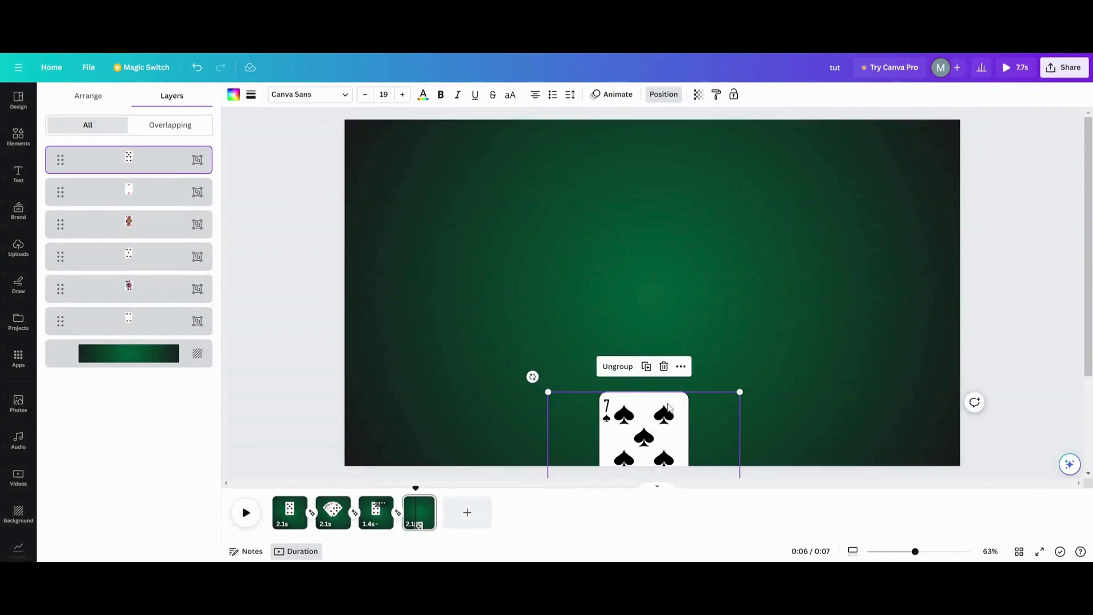
drag(654, 424, 667, 428)
mouse_move(685, 433)
mouse_down()
mouse_move(722, 426)
mouse_move(589, 423)
mouse_move(700, 422)
mouse_up()
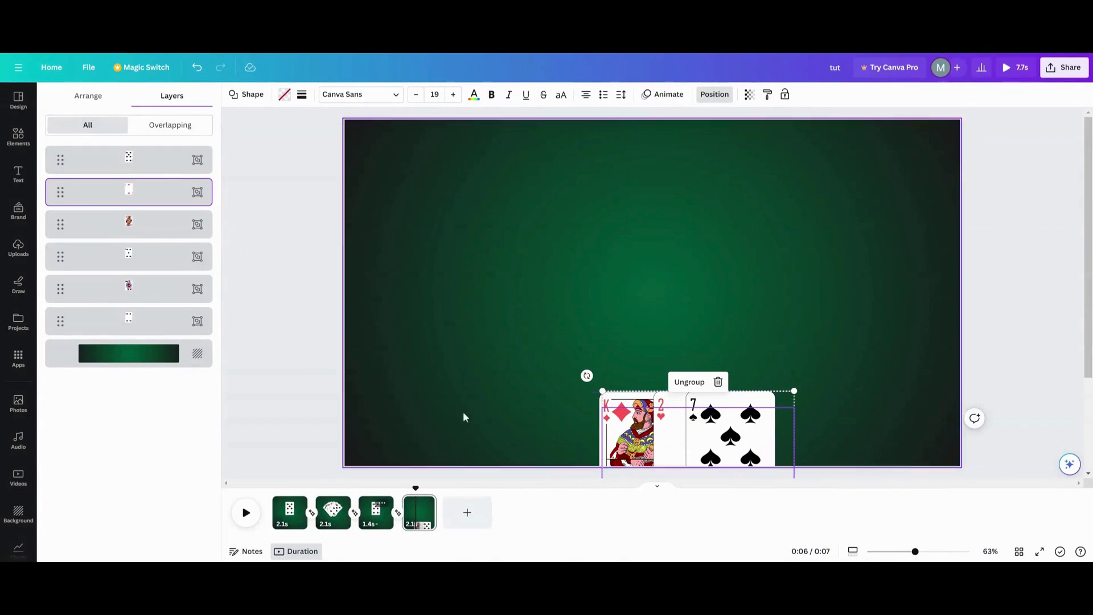
Shift the King of diamonds right and slide the lower cards left to expose the queen and 4.
click(108, 224)
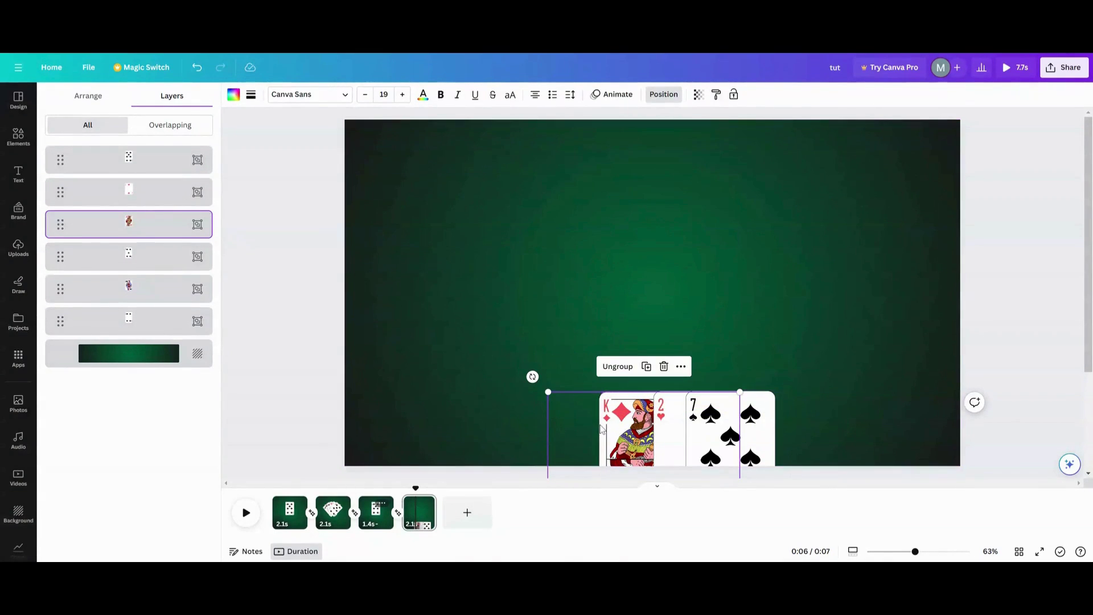
drag(607, 431, 629, 431)
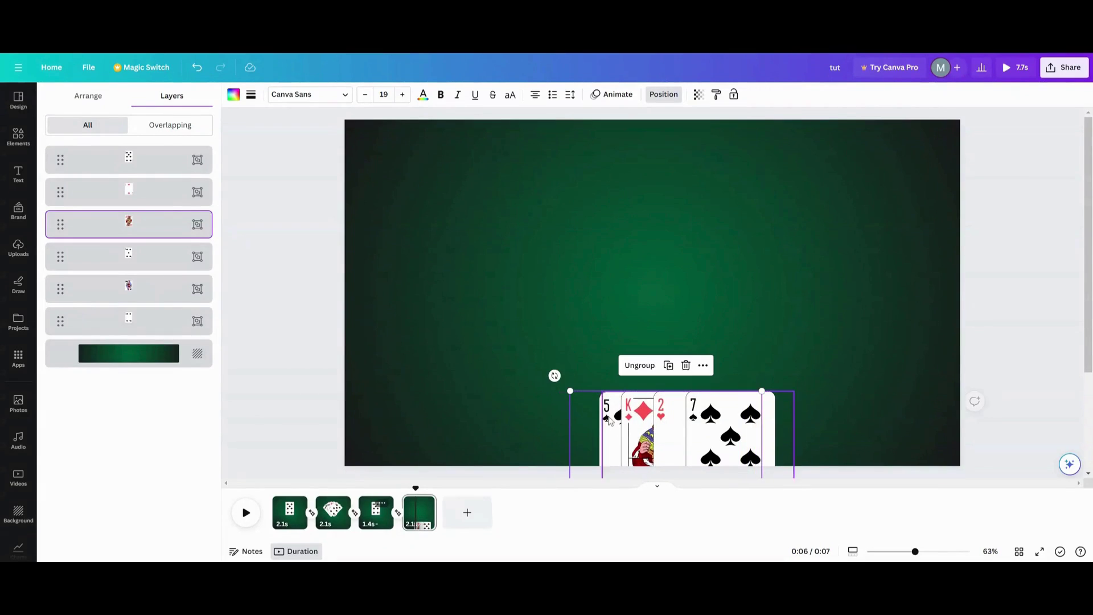
click(194, 285)
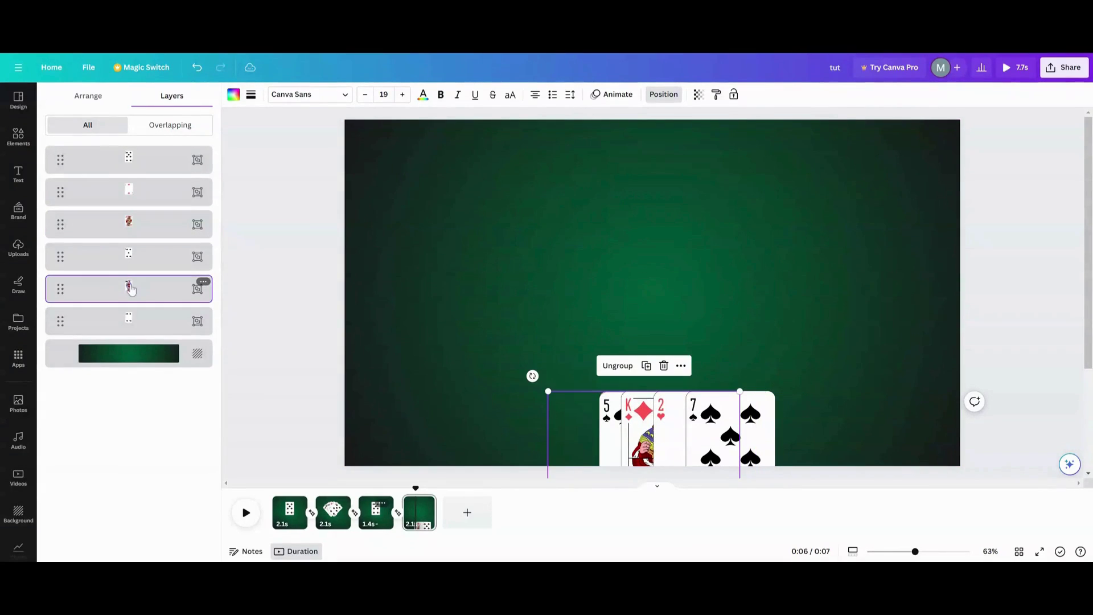
drag(569, 435, 545, 435)
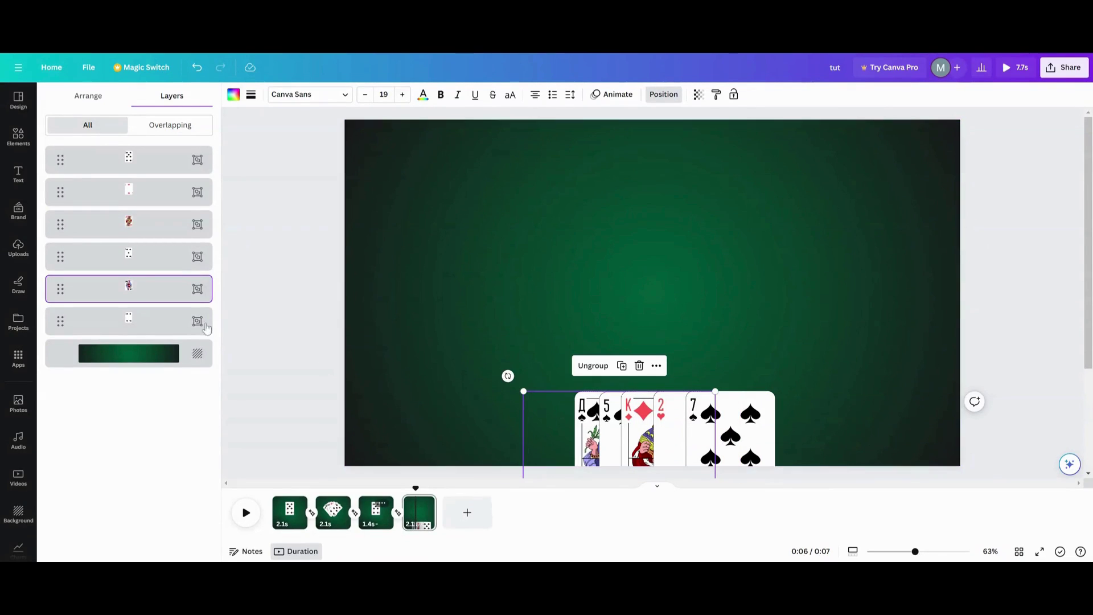
click(162, 327)
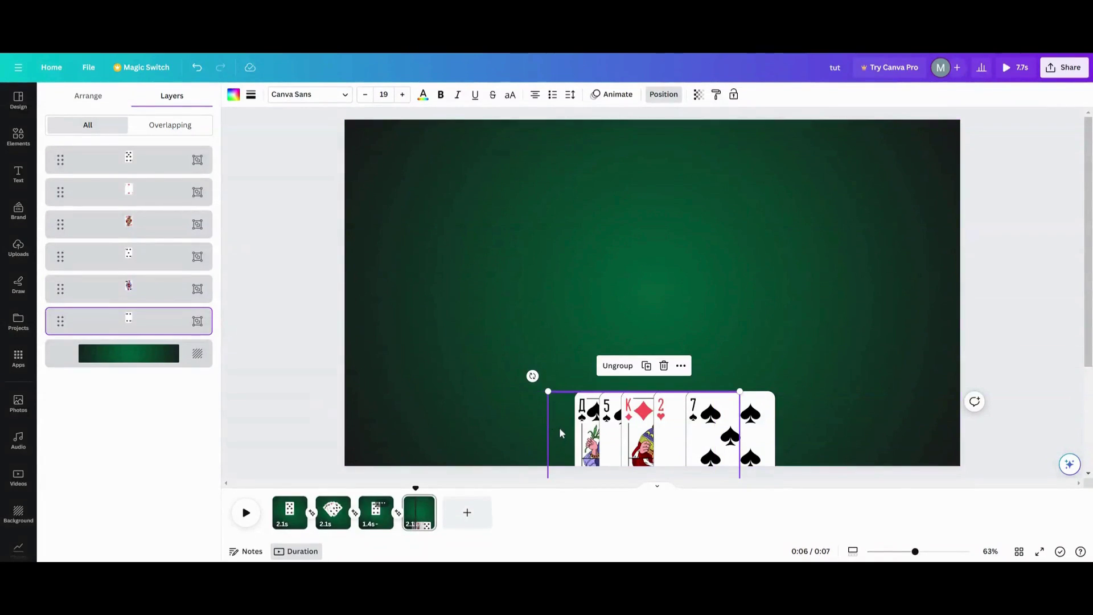
drag(560, 433, 504, 432)
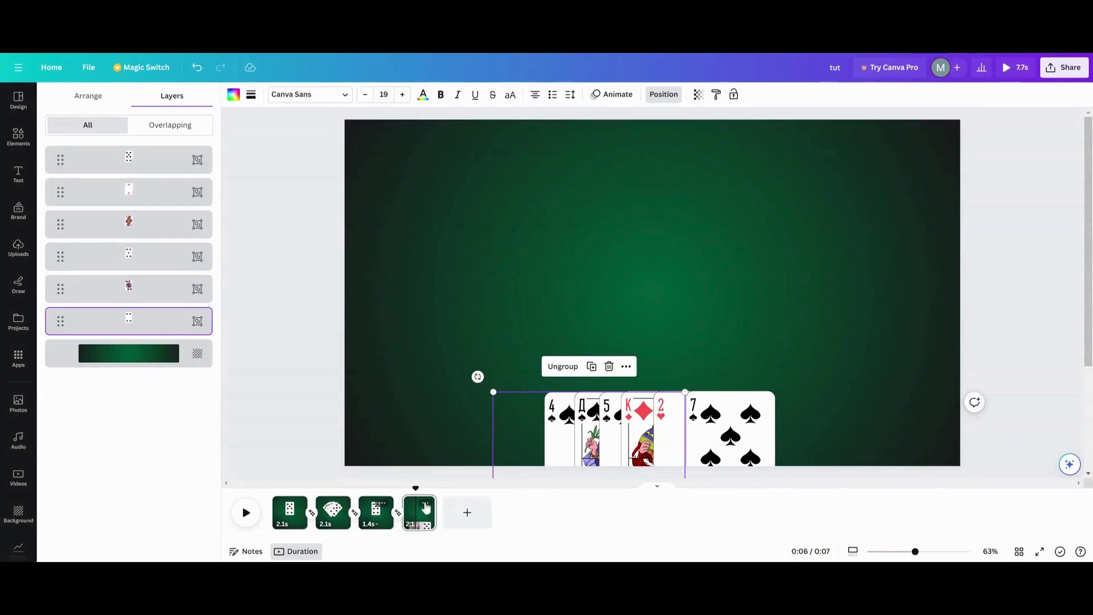
Preview the animation from page 3 and duplicate page 4 as a fifth page.
click(376, 513)
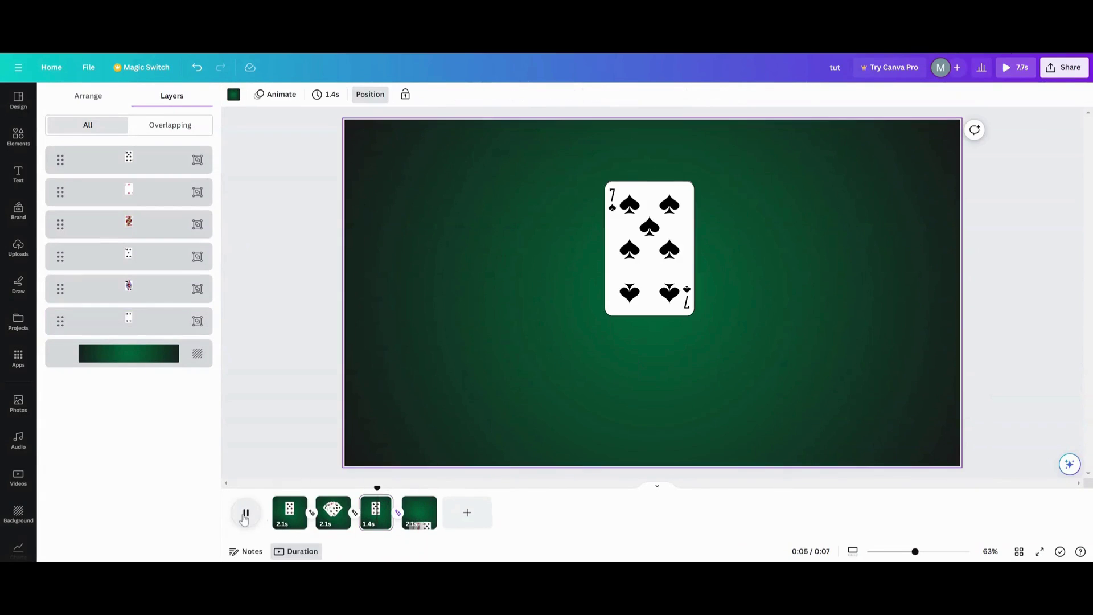
click(245, 514)
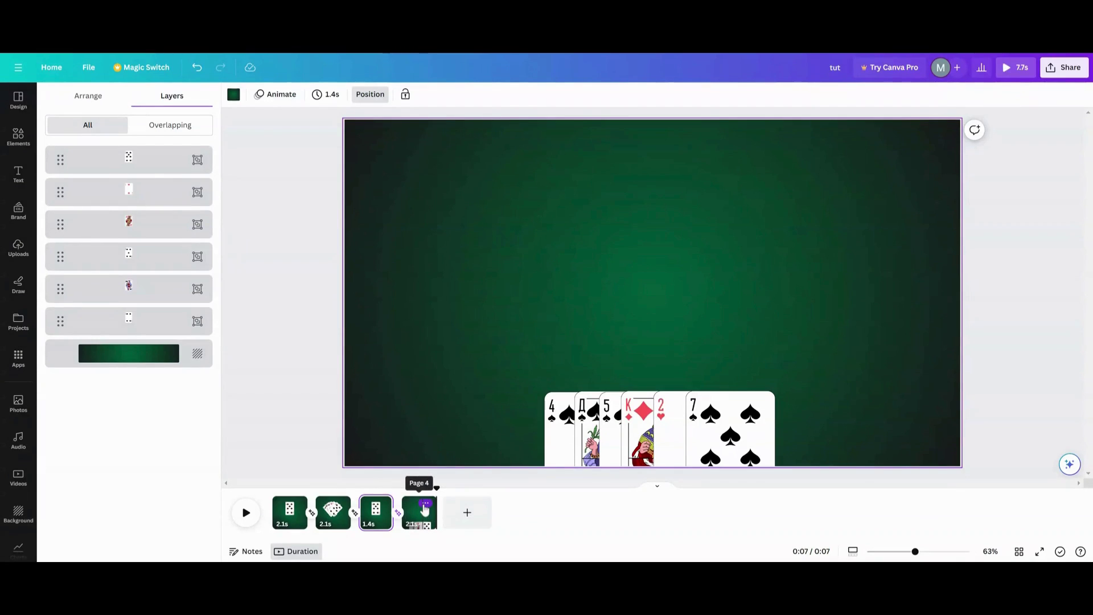
click(425, 504)
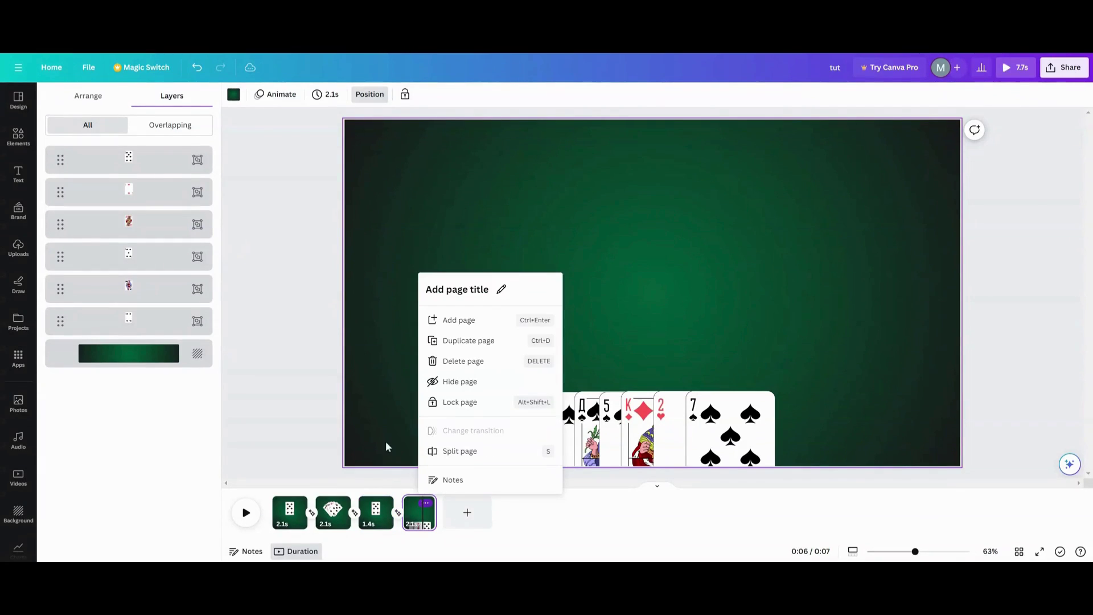
click(462, 348)
On page 5, lift the King of diamonds and Queen of spades to mid-table, spaced apart, and preview.
click(596, 397)
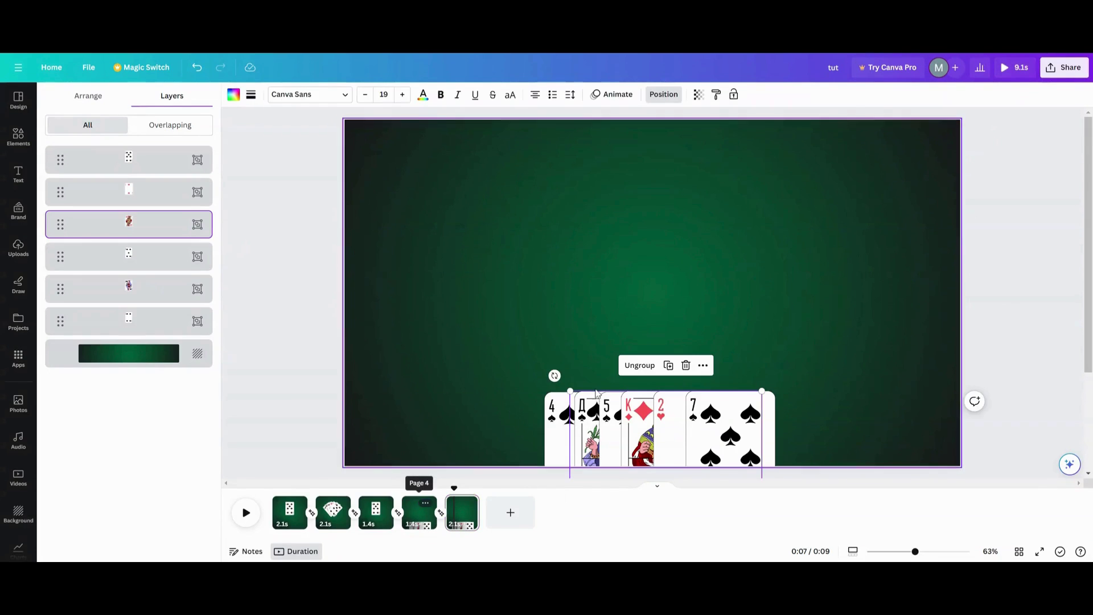
drag(593, 402, 583, 206)
click(147, 293)
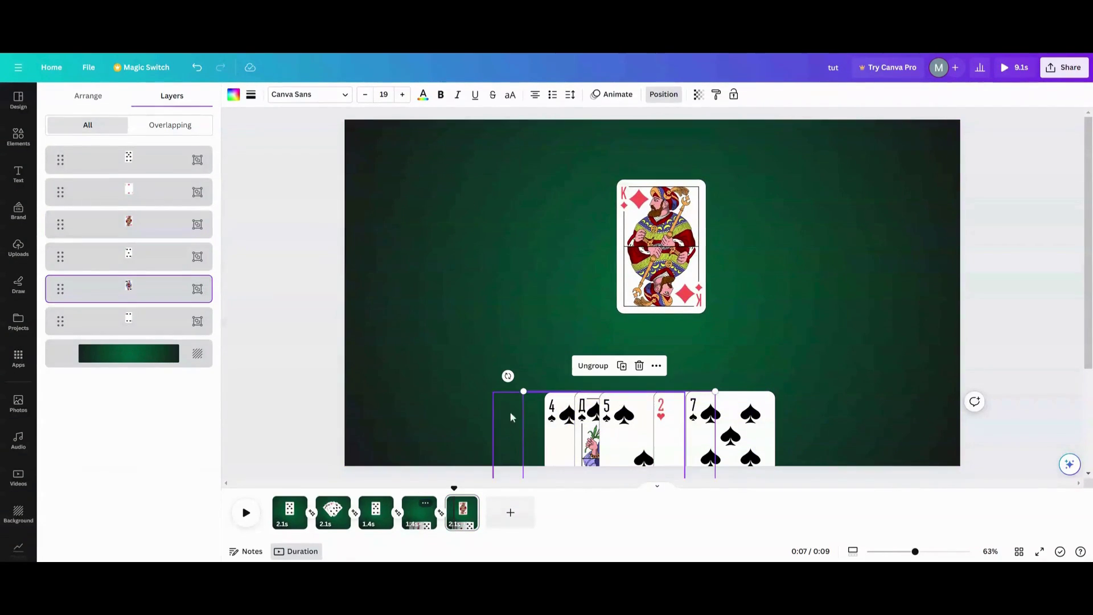
drag(580, 416, 526, 208)
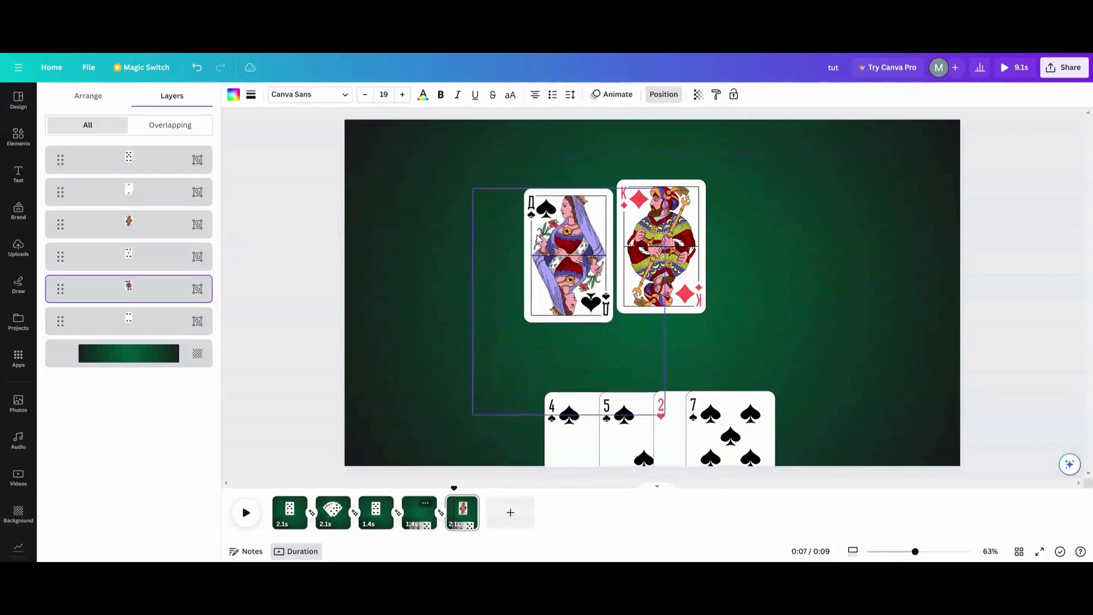
click(721, 249)
drag(720, 249, 745, 251)
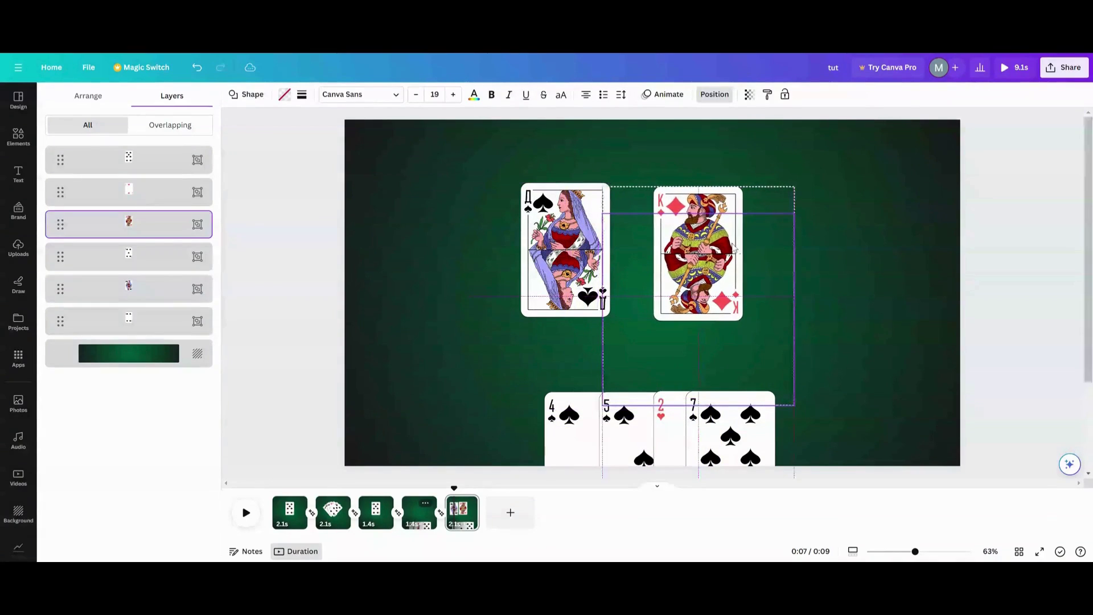
click(566, 250)
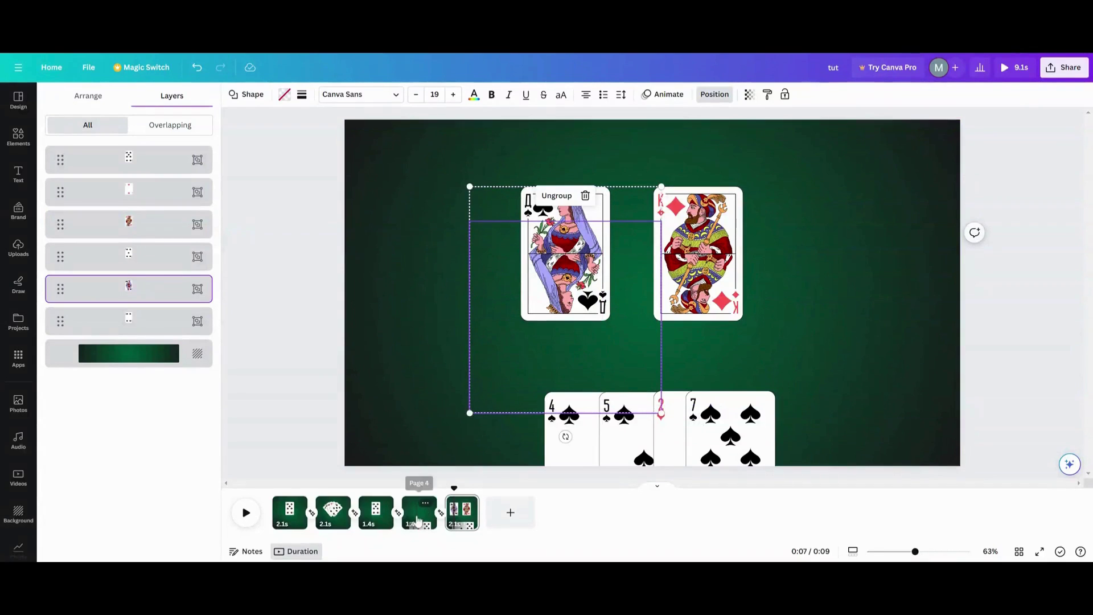
click(251, 517)
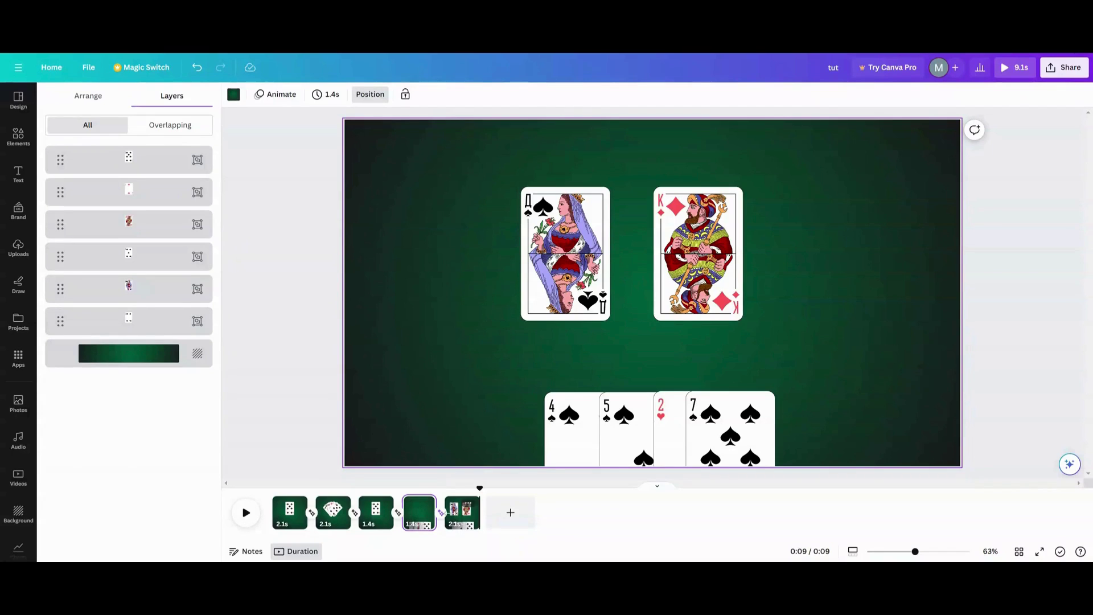
Duplicate the fanned-deck page 2 as a new page 3.
click(332, 515)
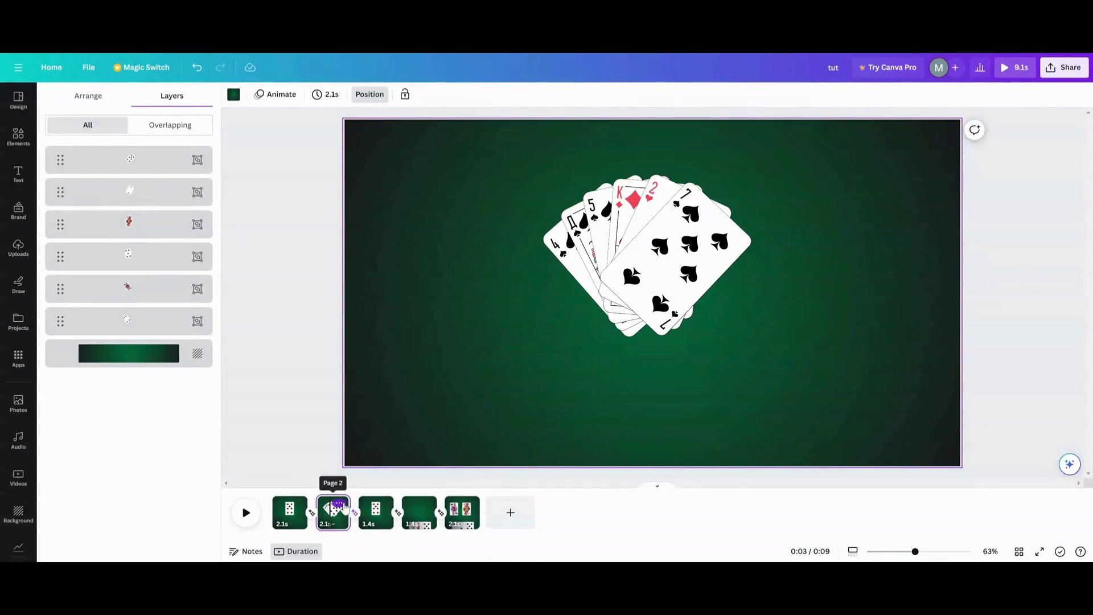
click(340, 503)
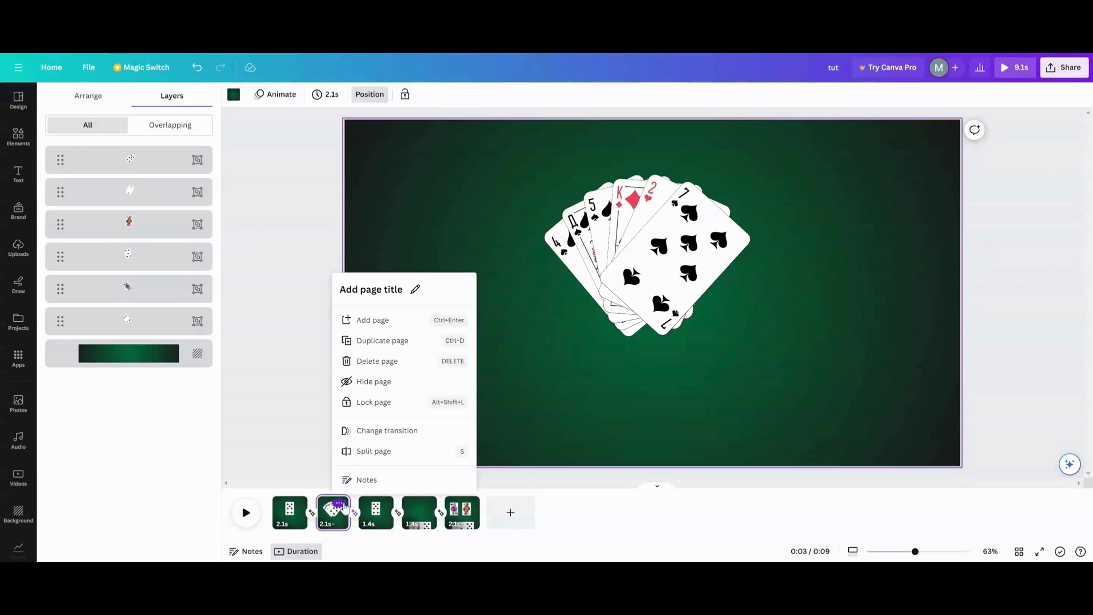
click(374, 341)
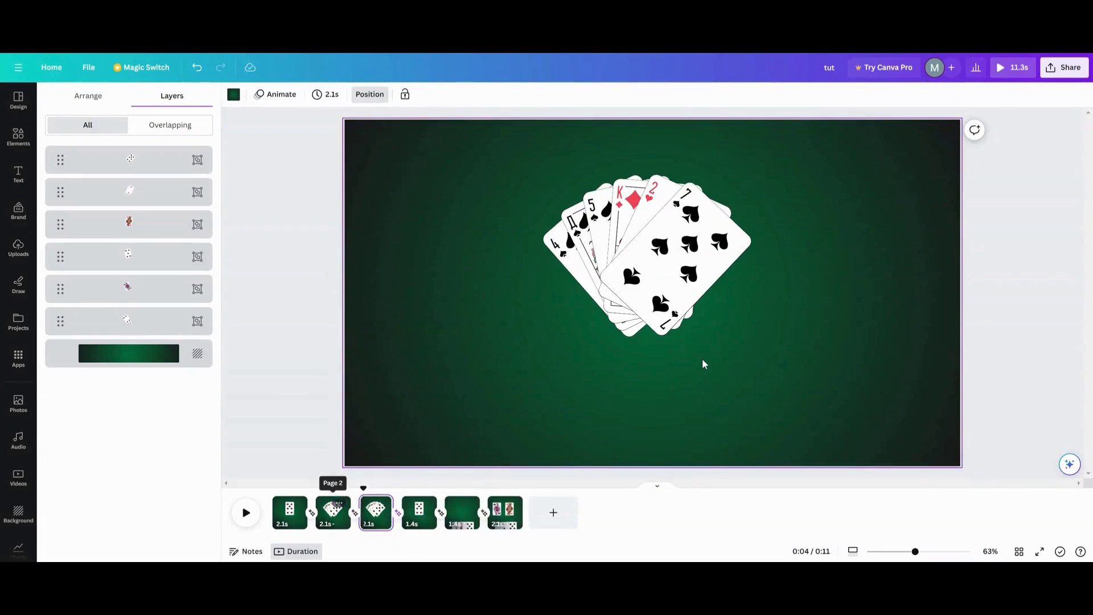
On the copy, pull the 2 of hearts partly out of the fan and preview from page 2.
click(159, 197)
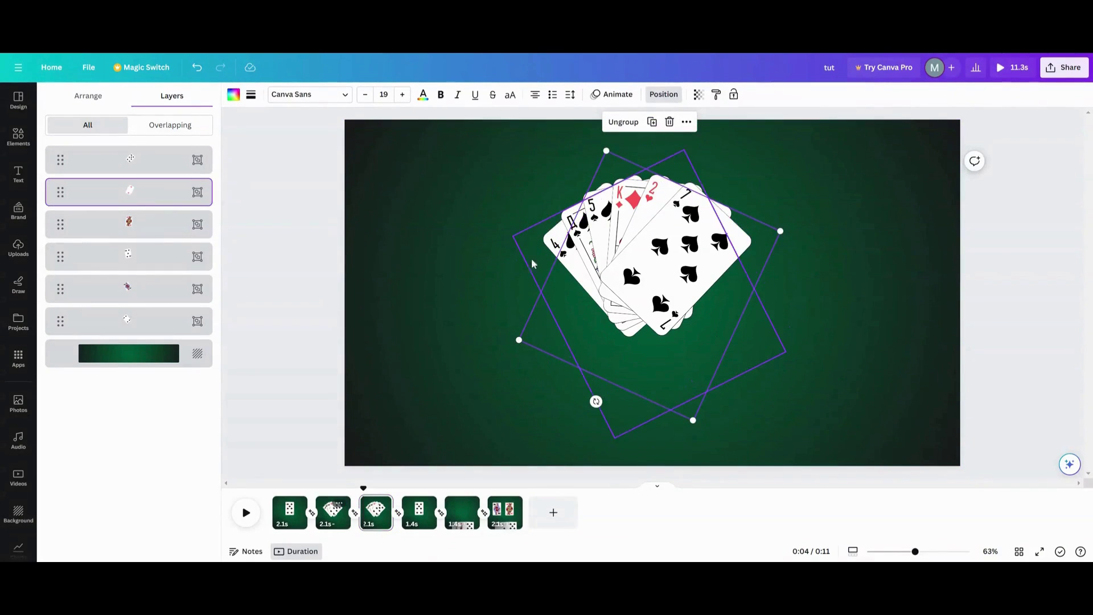
drag(613, 186, 647, 132)
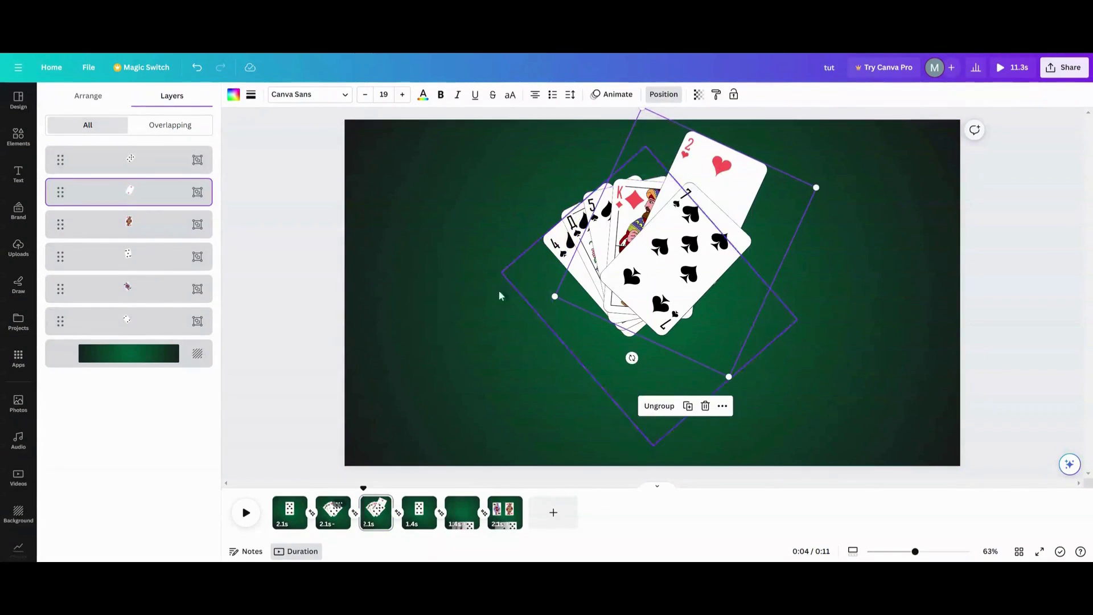
click(333, 511)
click(246, 514)
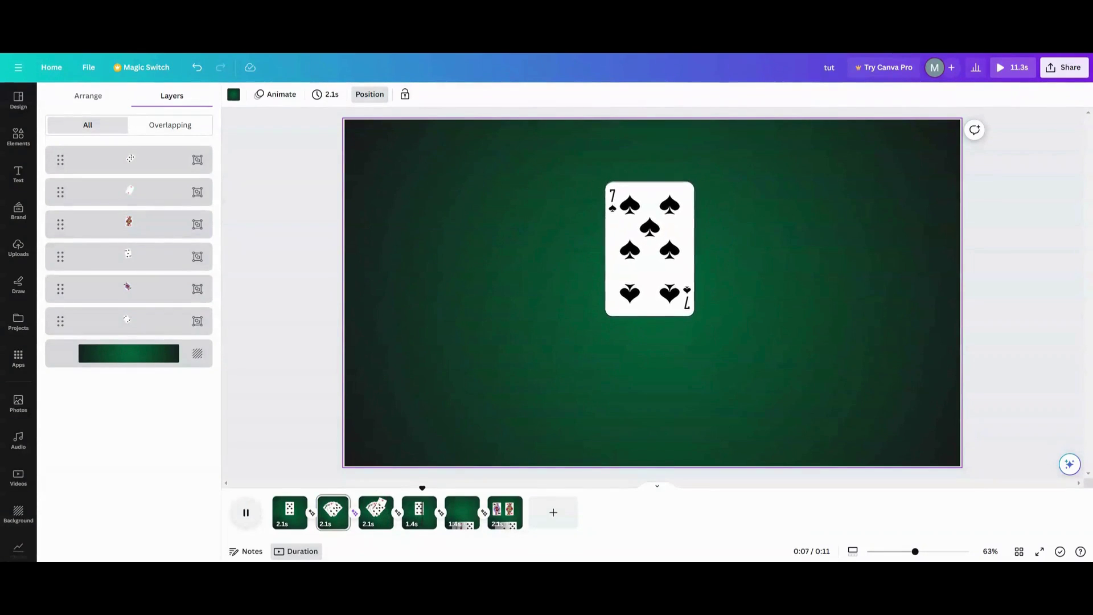
click(246, 515)
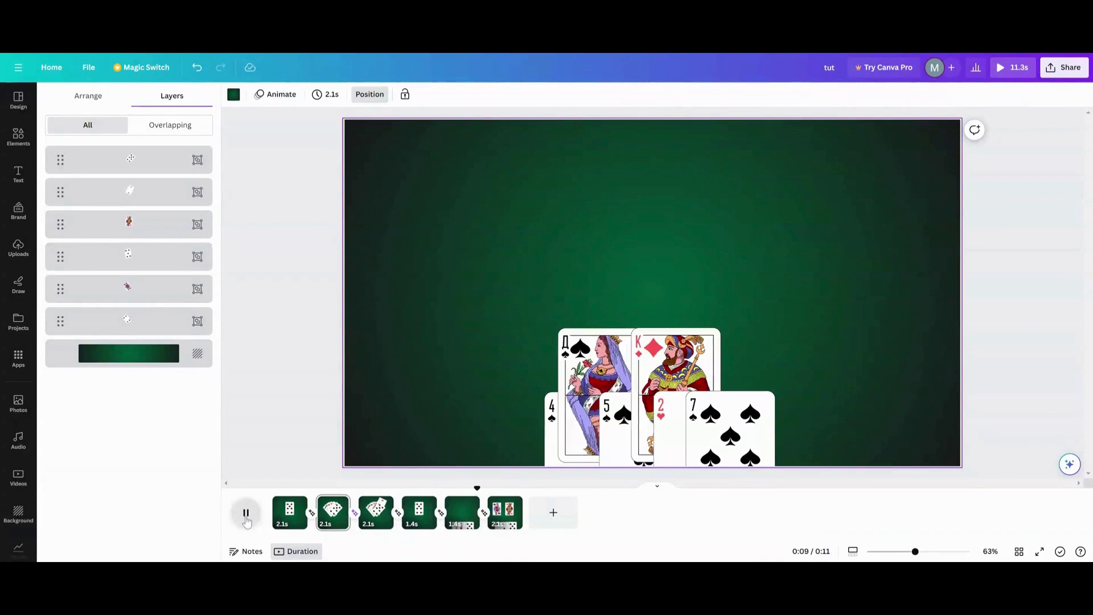
click(246, 519)
click(246, 515)
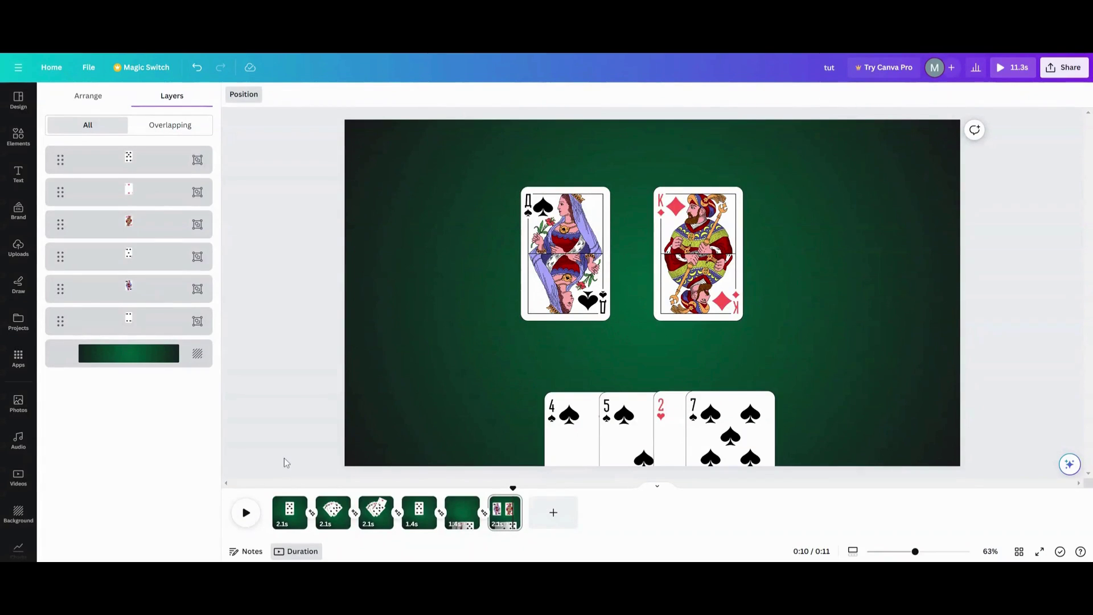